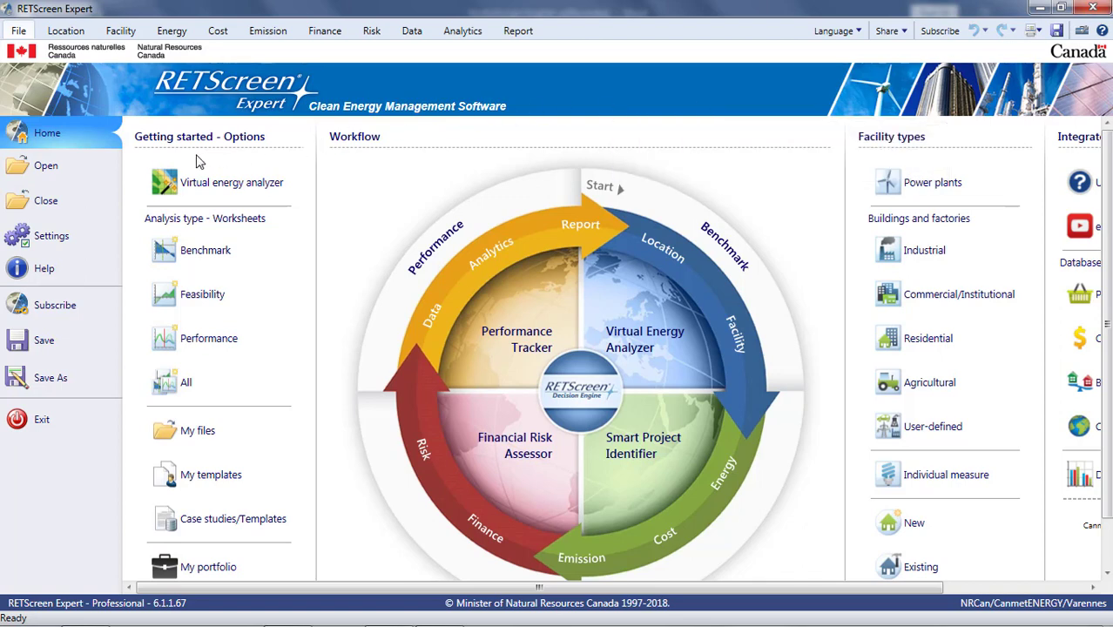
Step: Browse the program's default settings, then return to the start page
{"action": "left_click", "coordinate": [65, 244]}
{"action": "scroll", "coordinate": [375, 252], "scroll_direction": "down", "scroll_amount": 3}
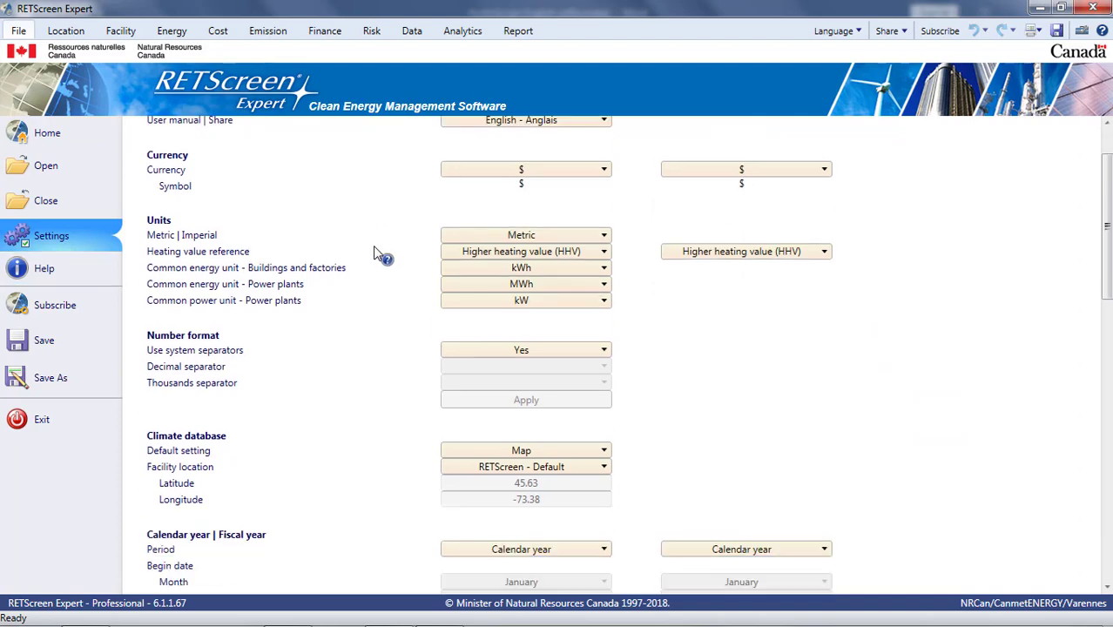
{"action": "scroll", "coordinate": [375, 252], "scroll_direction": "down", "scroll_amount": 10}
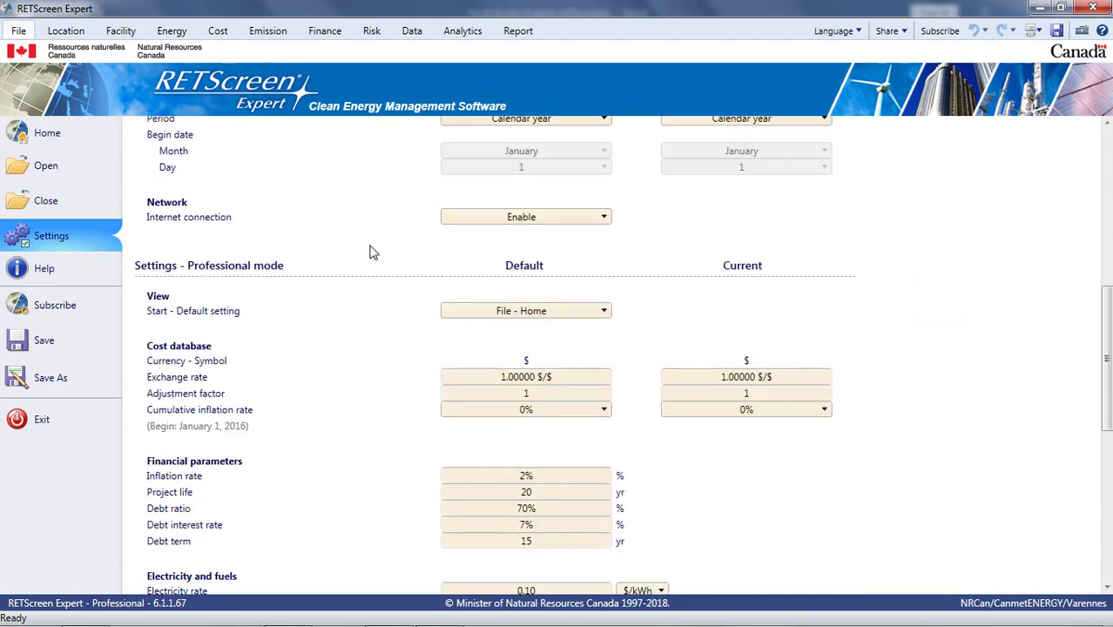
{"action": "scroll", "coordinate": [369, 252], "scroll_direction": "up", "scroll_amount": 8}
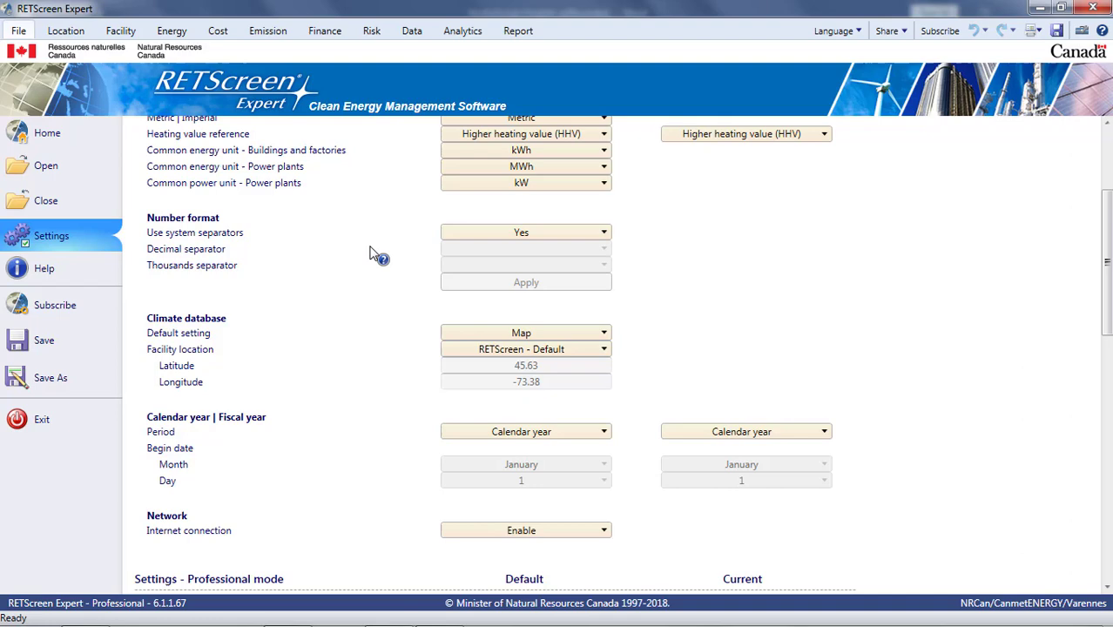
{"action": "scroll", "coordinate": [375, 253], "scroll_direction": "up", "scroll_amount": 5}
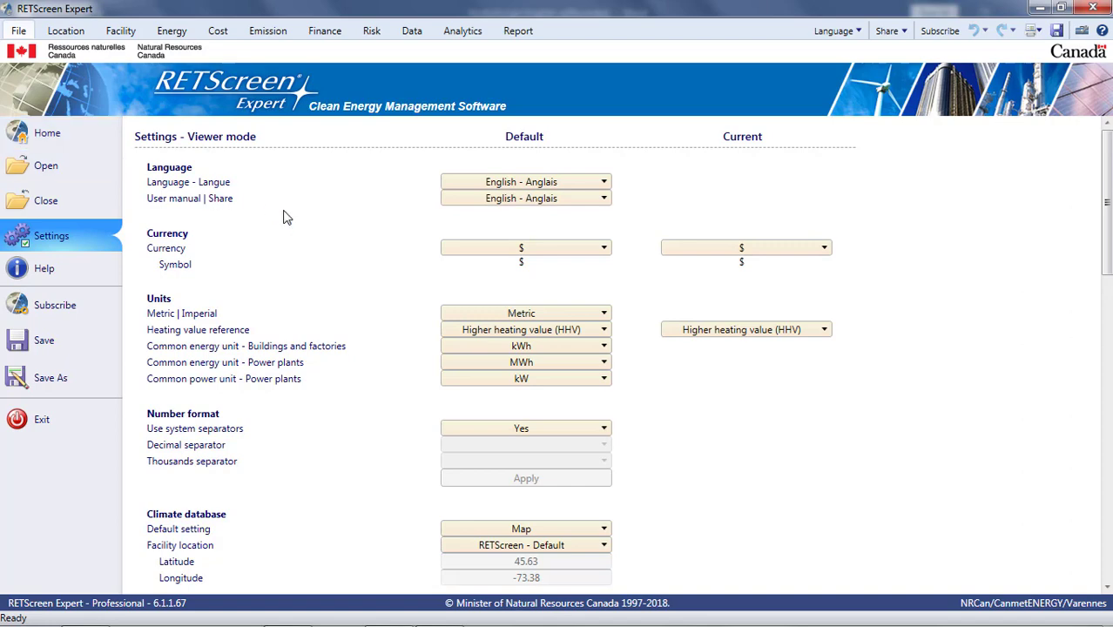
{"action": "left_click", "coordinate": [51, 138]}
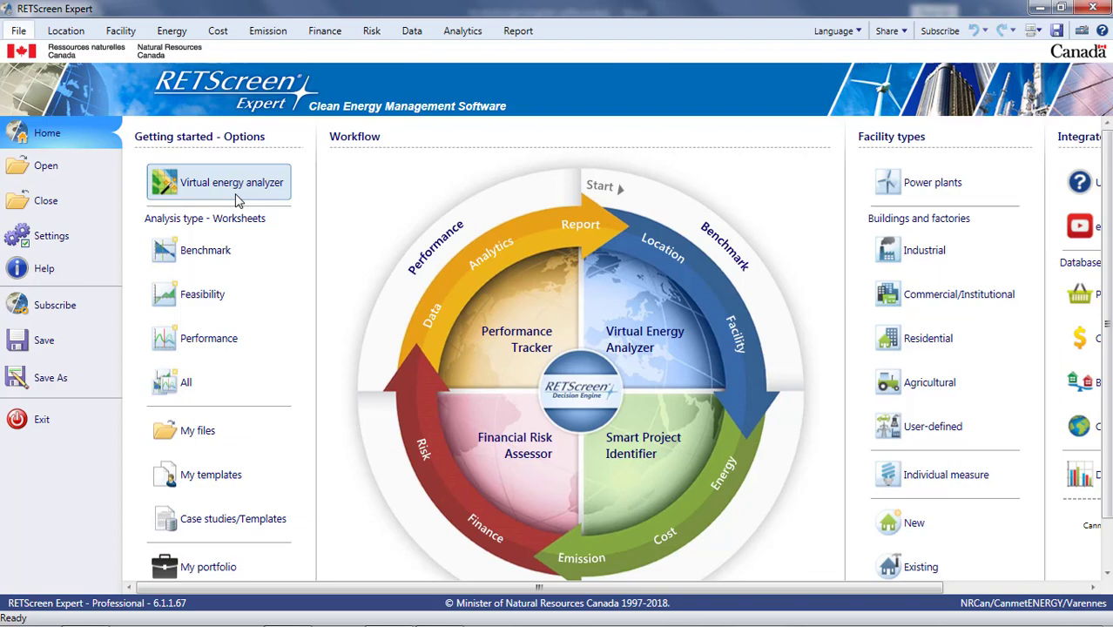
Step: Launch the Virtual energy analyzer with facility type Power plant and Hydro turbine technology
{"action": "left_click", "coordinate": [239, 198]}
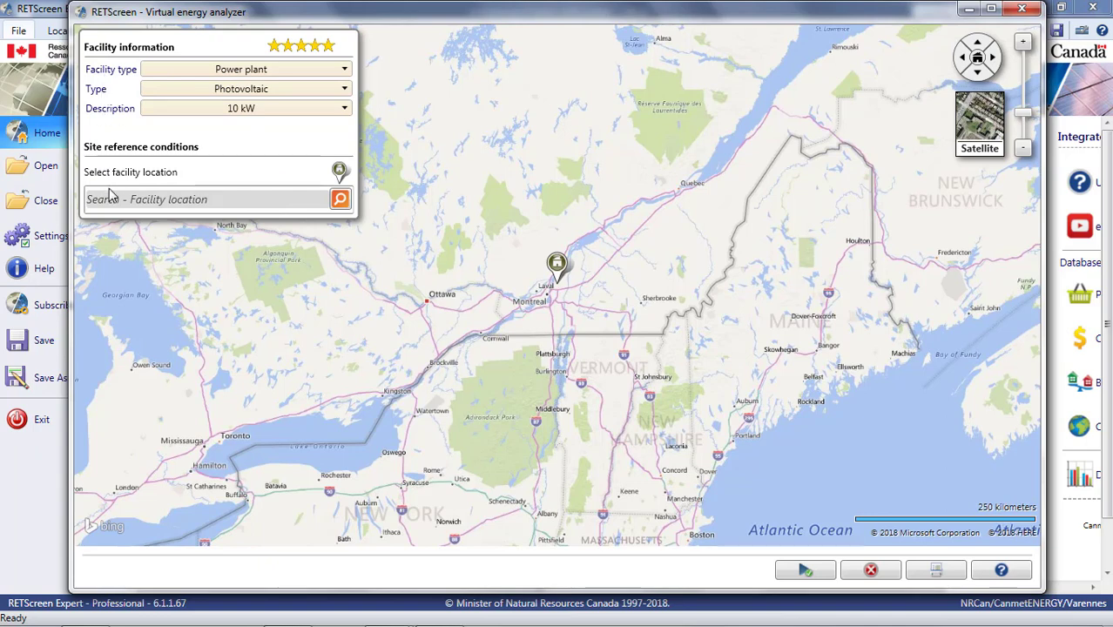
{"action": "left_click", "coordinate": [313, 75]}
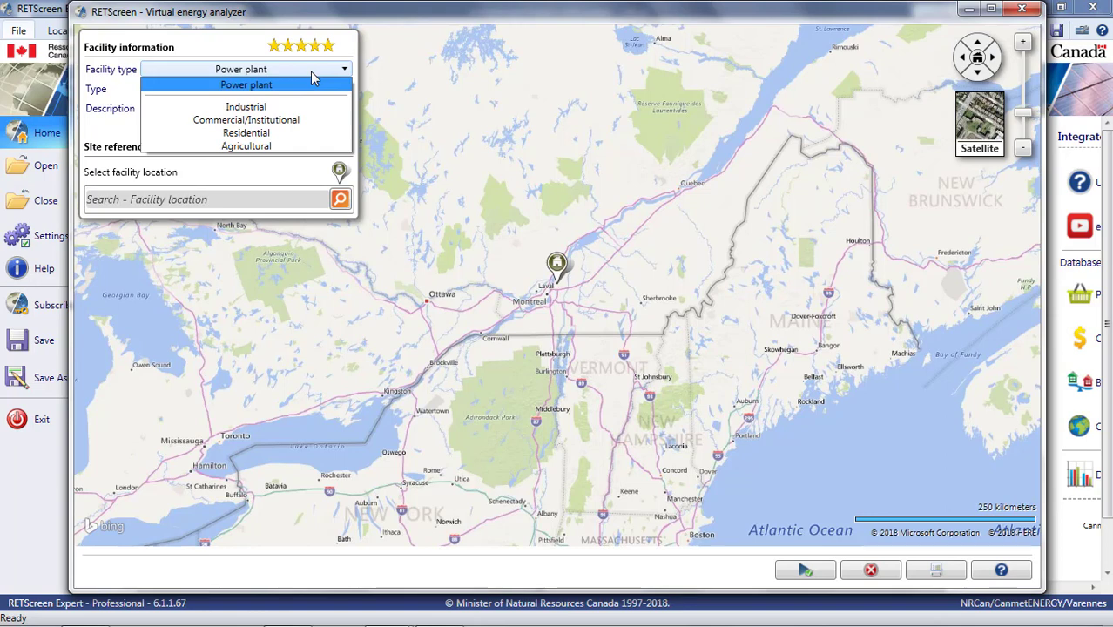
{"action": "left_click", "coordinate": [312, 75]}
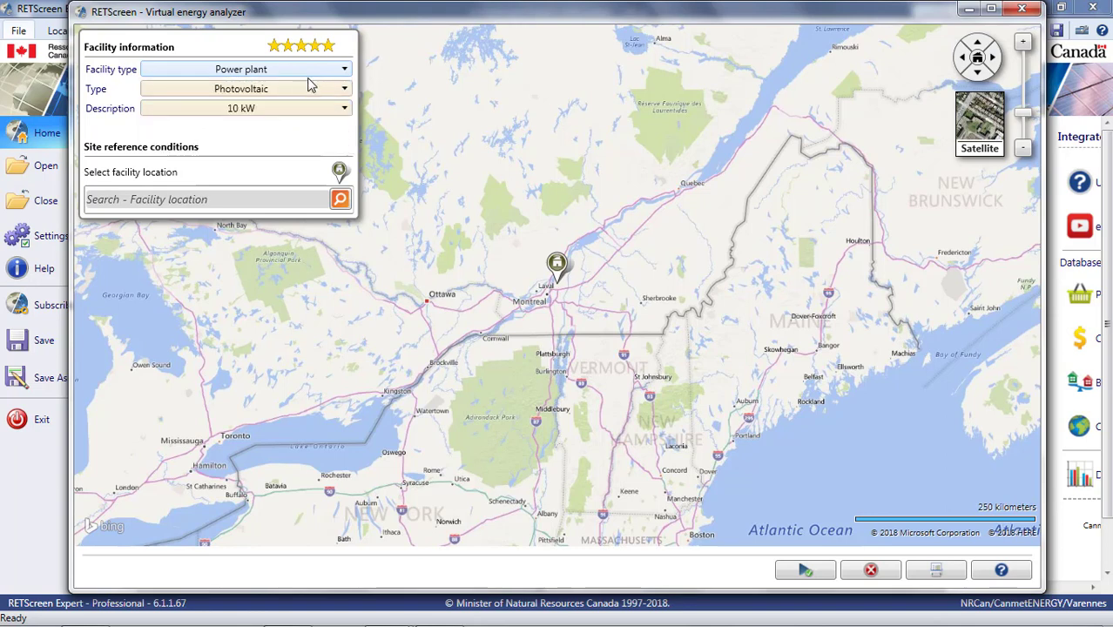
{"action": "left_click", "coordinate": [307, 89]}
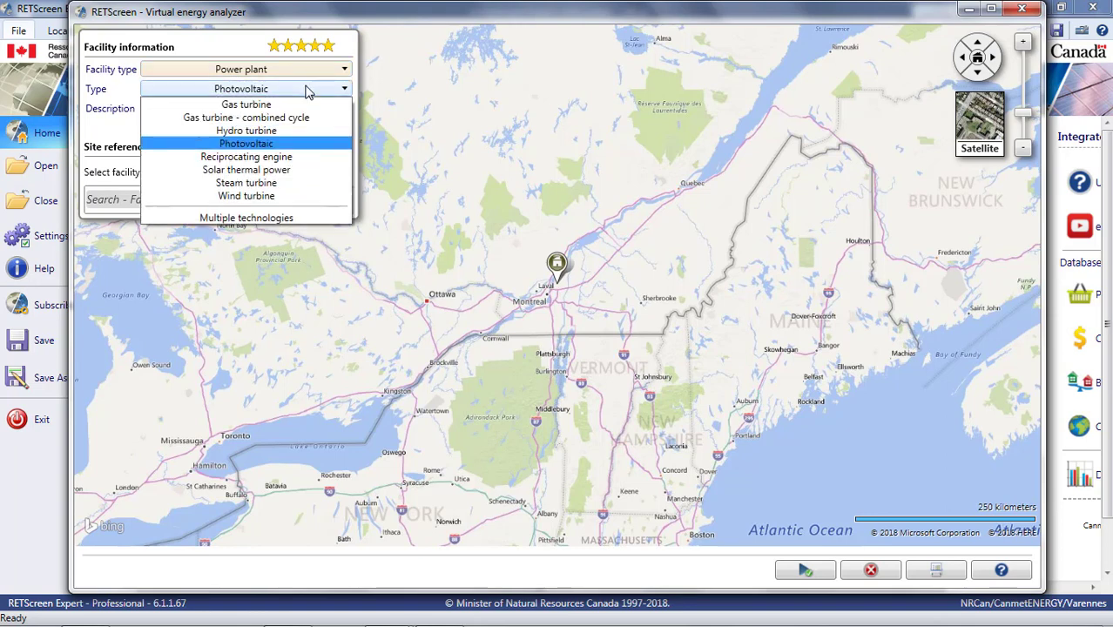
{"action": "left_click", "coordinate": [272, 130]}
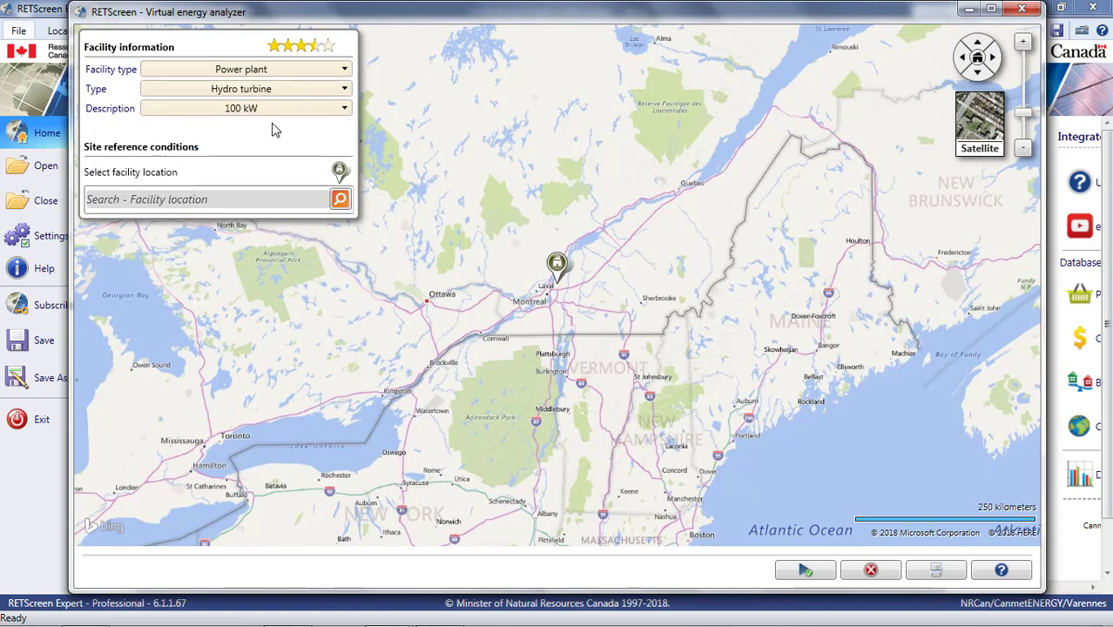
Step: Choose 100,000 kW from the Description list for the hydro turbine plant
{"action": "left_click", "coordinate": [276, 110]}
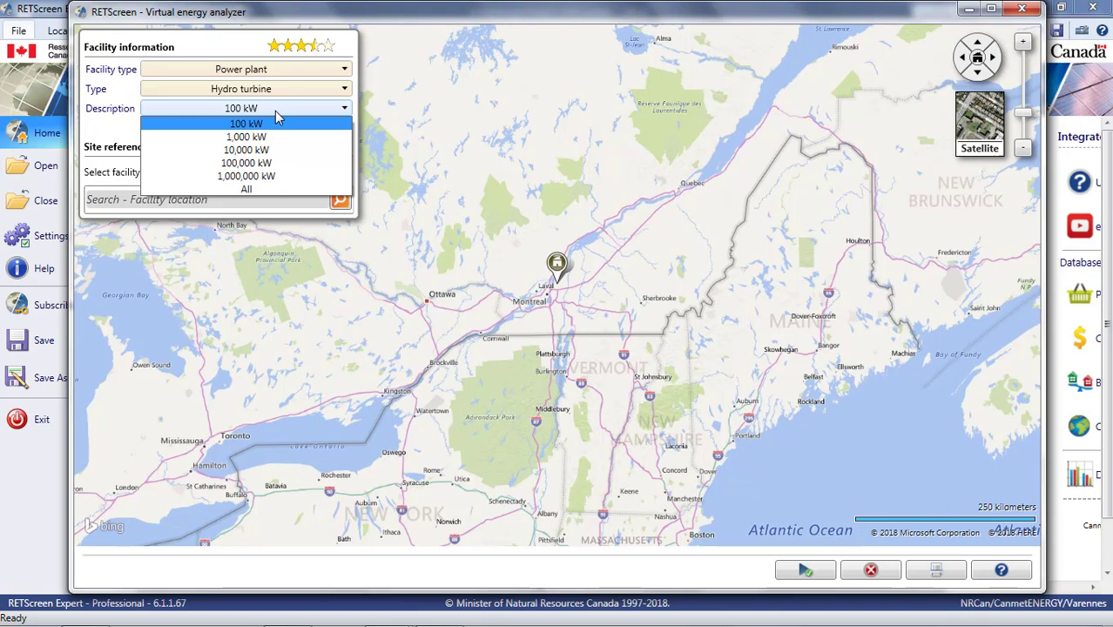
{"action": "left_click", "coordinate": [266, 165]}
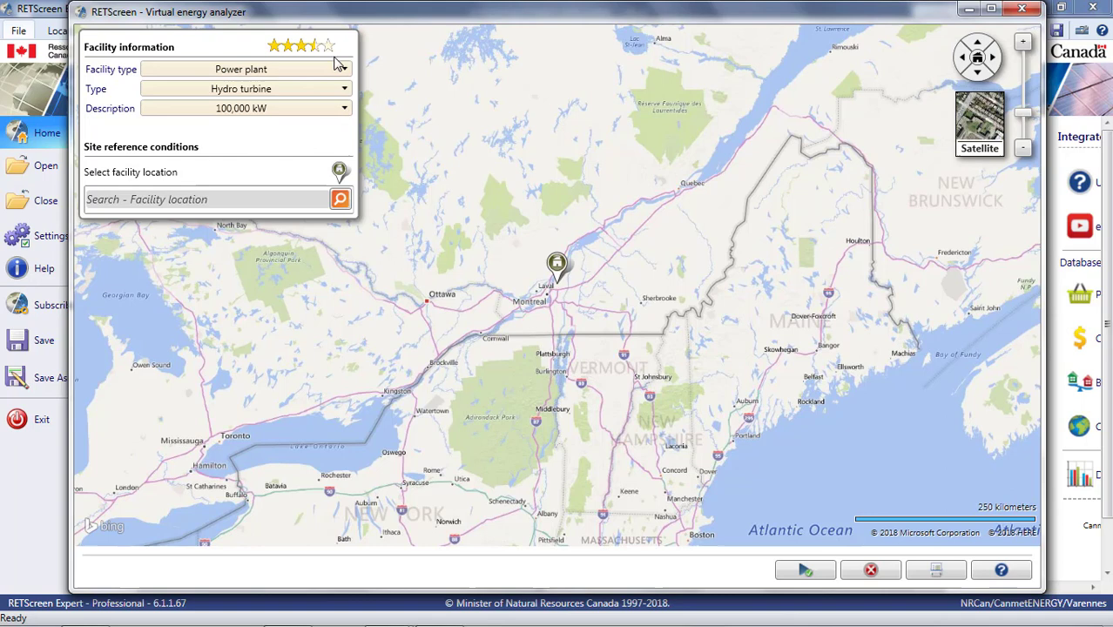
{"action": "mouse_move", "coordinate": [327, 51]}
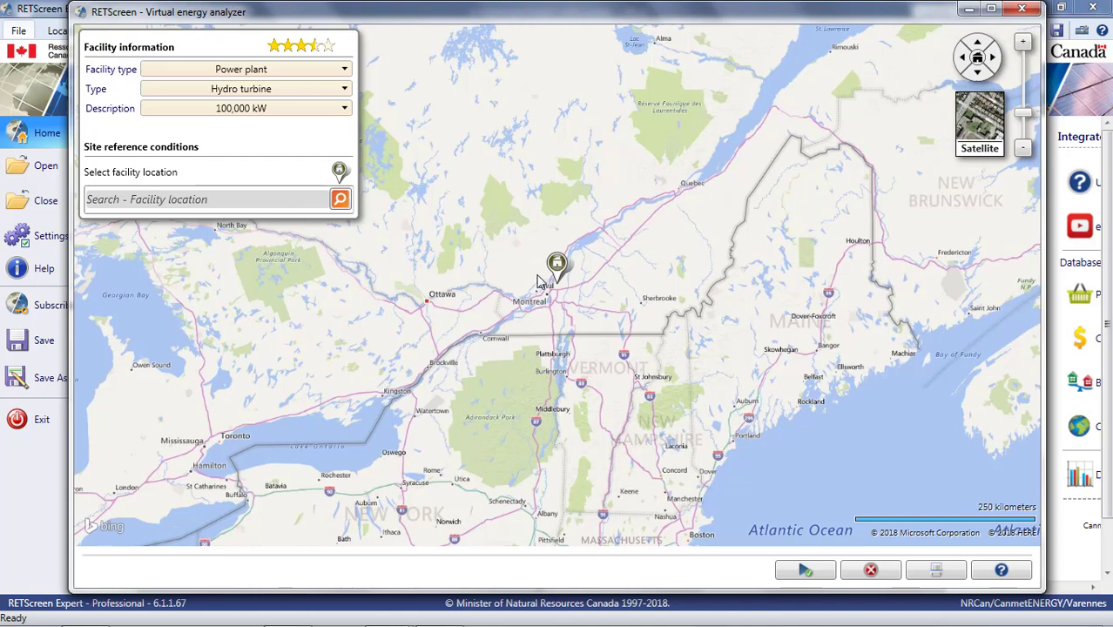
Step: Drag the facility marker from Laval to a spot north-west of Quebec City
{"action": "mouse_move", "coordinate": [557, 263]}
{"action": "left_mouse_down"}
{"action": "mouse_move", "coordinate": [611, 174]}
{"action": "mouse_move", "coordinate": [613, 116]}
{"action": "mouse_move", "coordinate": [604, 117]}
{"action": "left_mouse_up"}
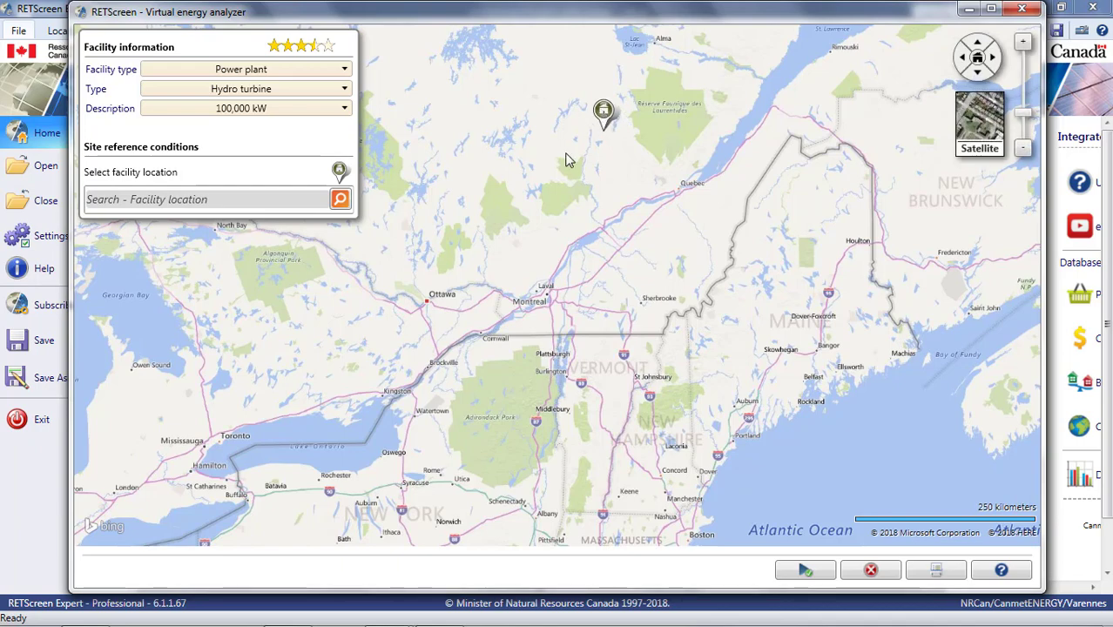
{"action": "scroll", "coordinate": [566, 160], "scroll_direction": "down", "scroll_amount": 1}
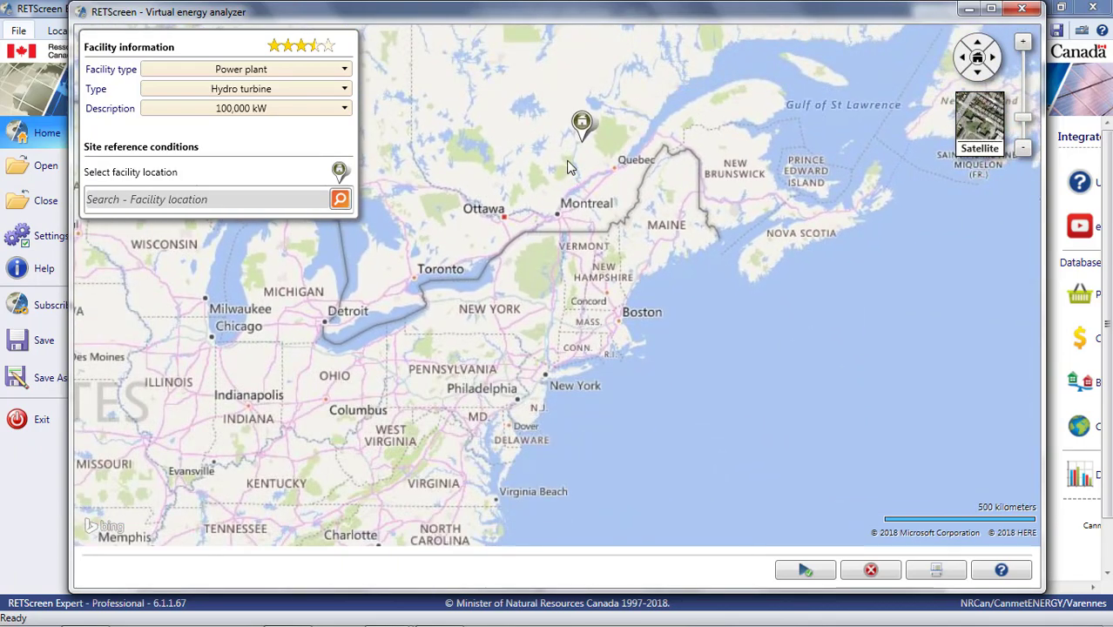
{"action": "scroll", "coordinate": [567, 167], "scroll_direction": "up", "scroll_amount": 1}
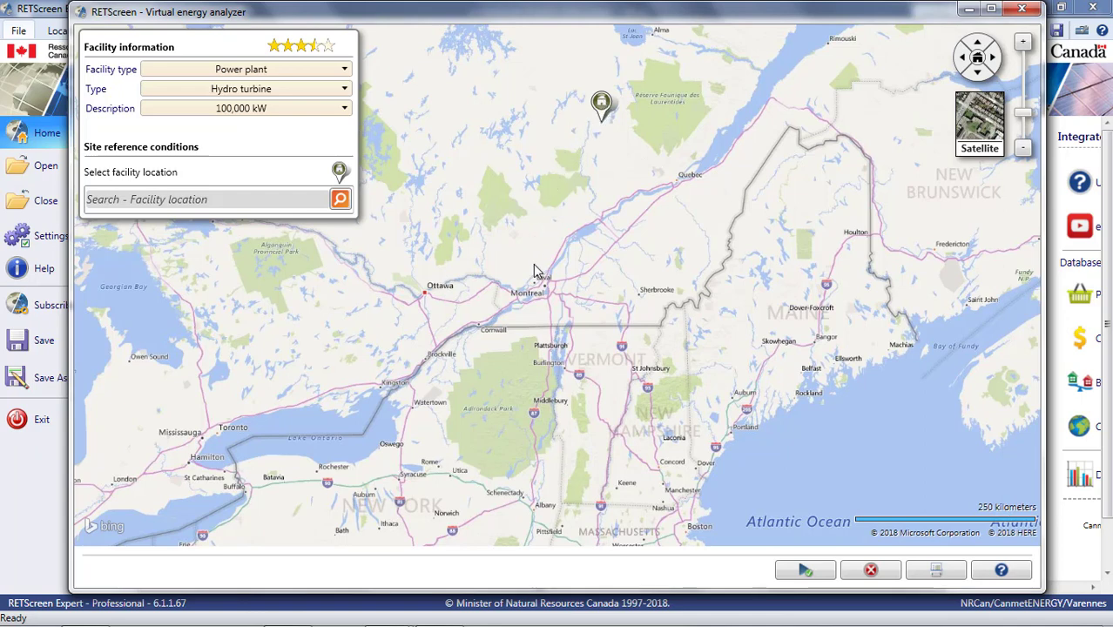
Step: Calculate the project and review the Facility, Energy, Cost, Emission, Finance and Location pages
{"action": "left_click", "coordinate": [805, 573]}
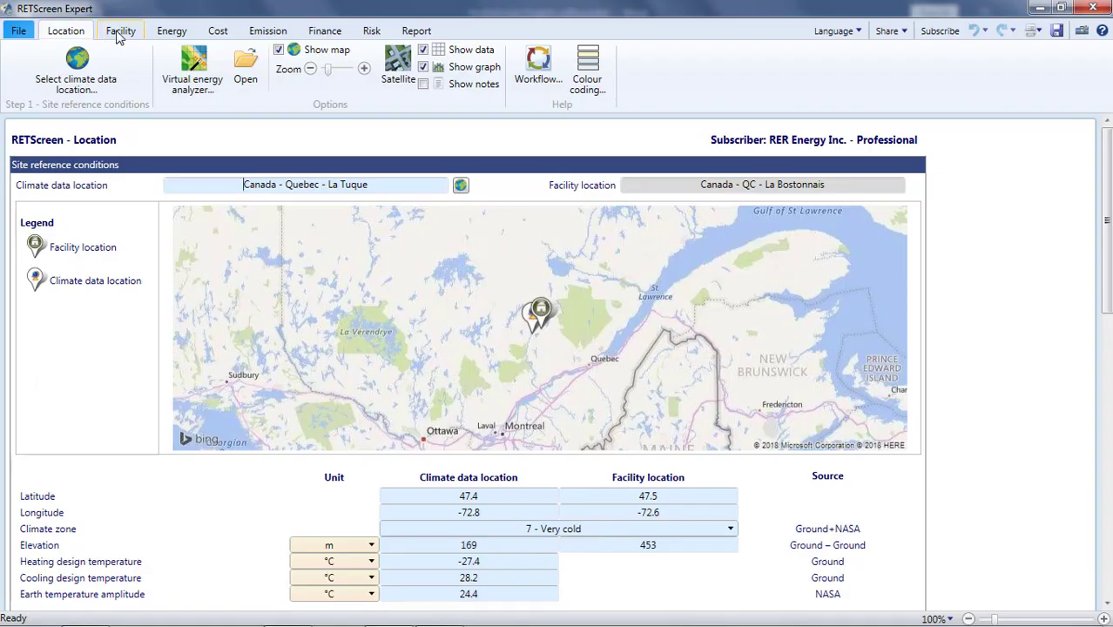
{"action": "left_click", "coordinate": [119, 37]}
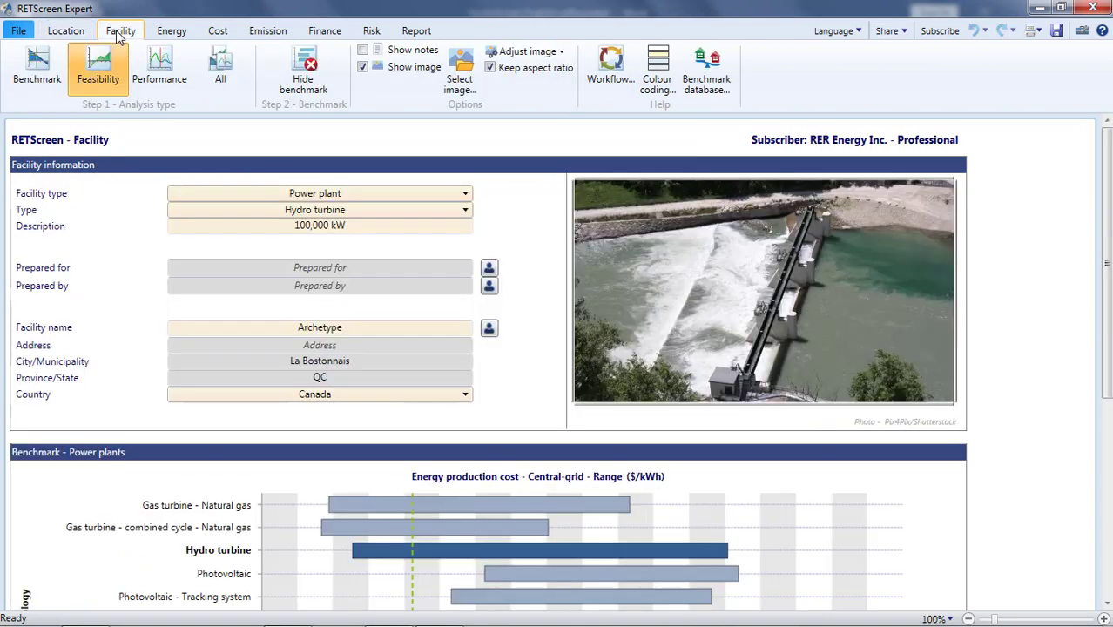
{"action": "left_click", "coordinate": [166, 39]}
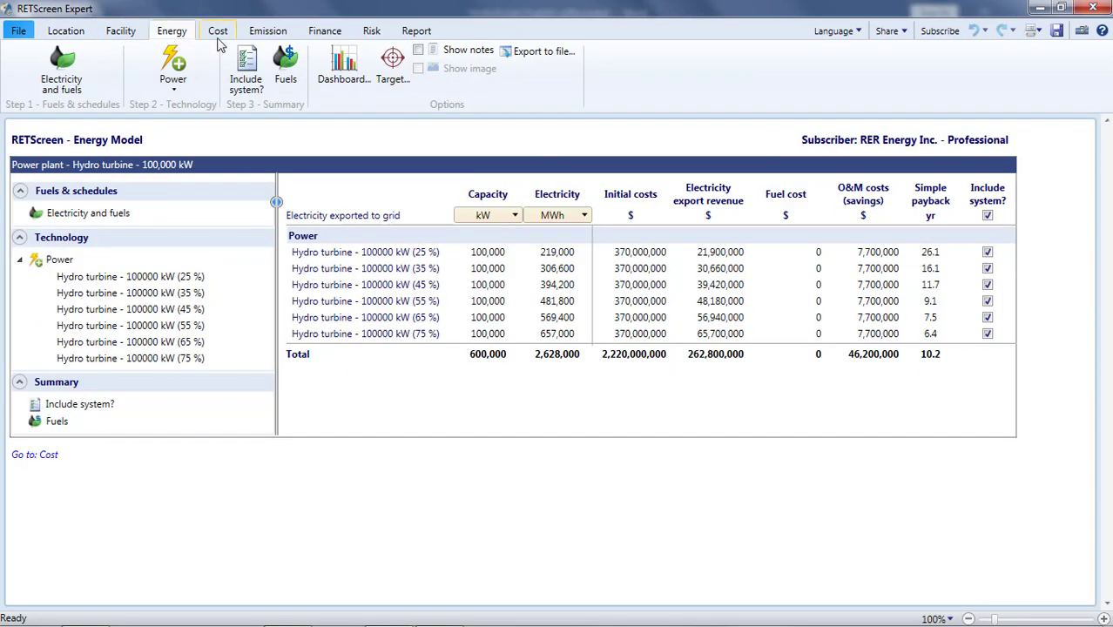
{"action": "left_click", "coordinate": [218, 40]}
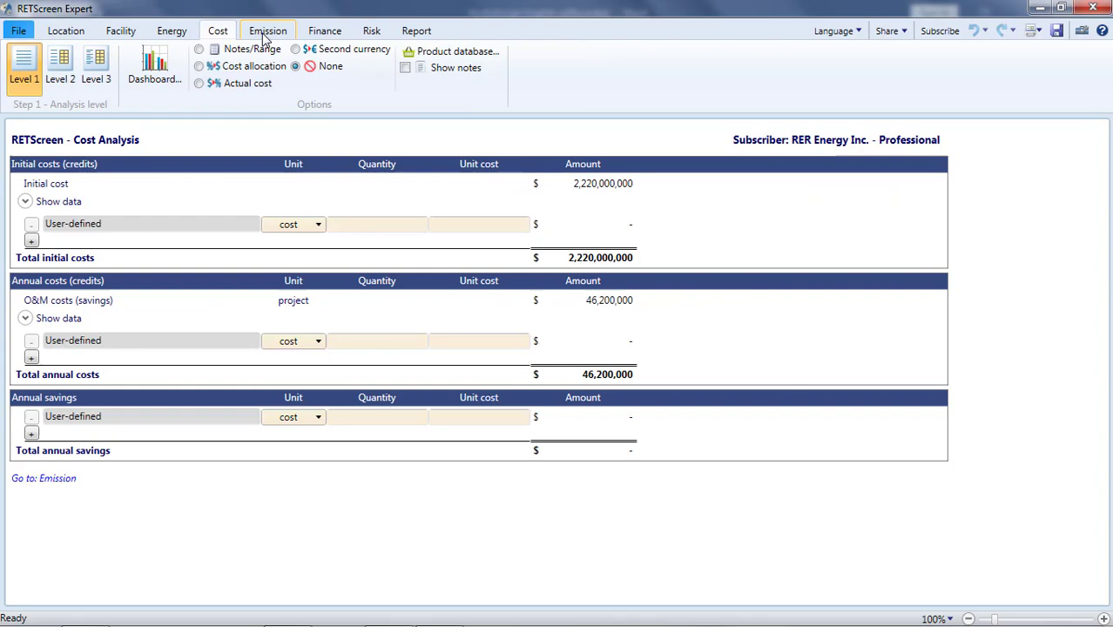
{"action": "left_click", "coordinate": [284, 40]}
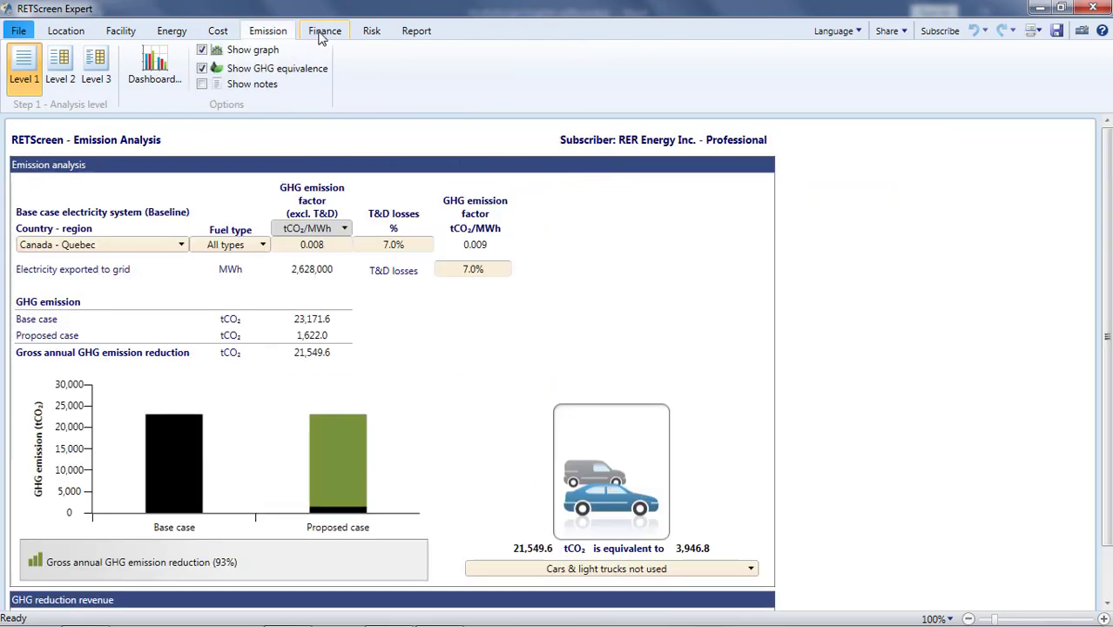
{"action": "left_click", "coordinate": [322, 37]}
{"action": "left_click", "coordinate": [64, 34]}
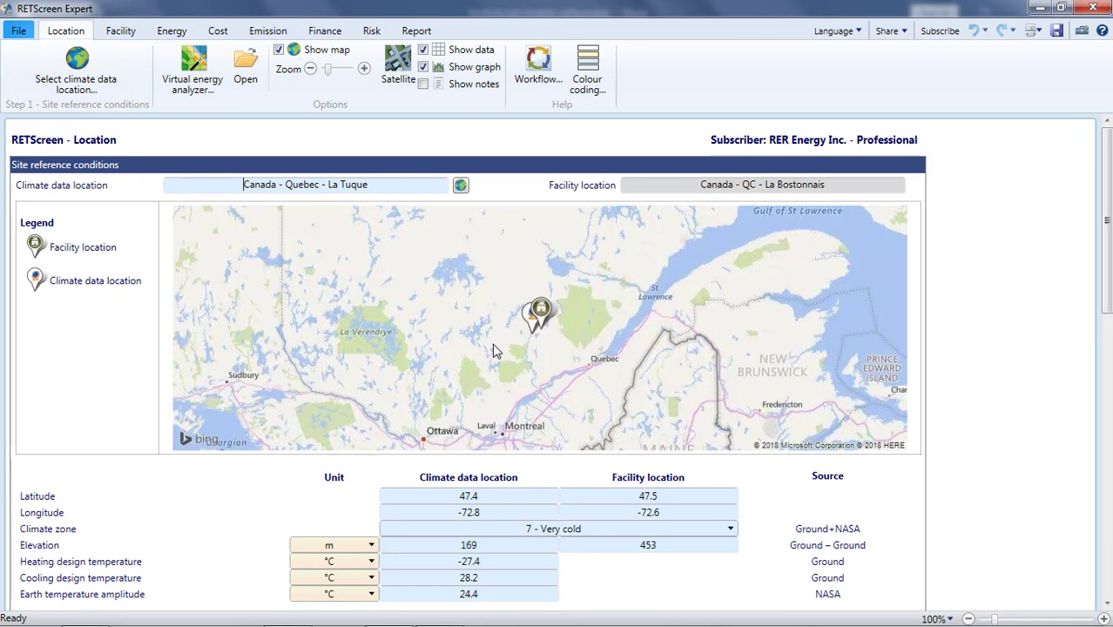
Step: Scroll through the La Tuque climate data, then switch to the Facility worksheet
{"action": "scroll", "coordinate": [493, 346], "scroll_direction": "down", "scroll_amount": 5}
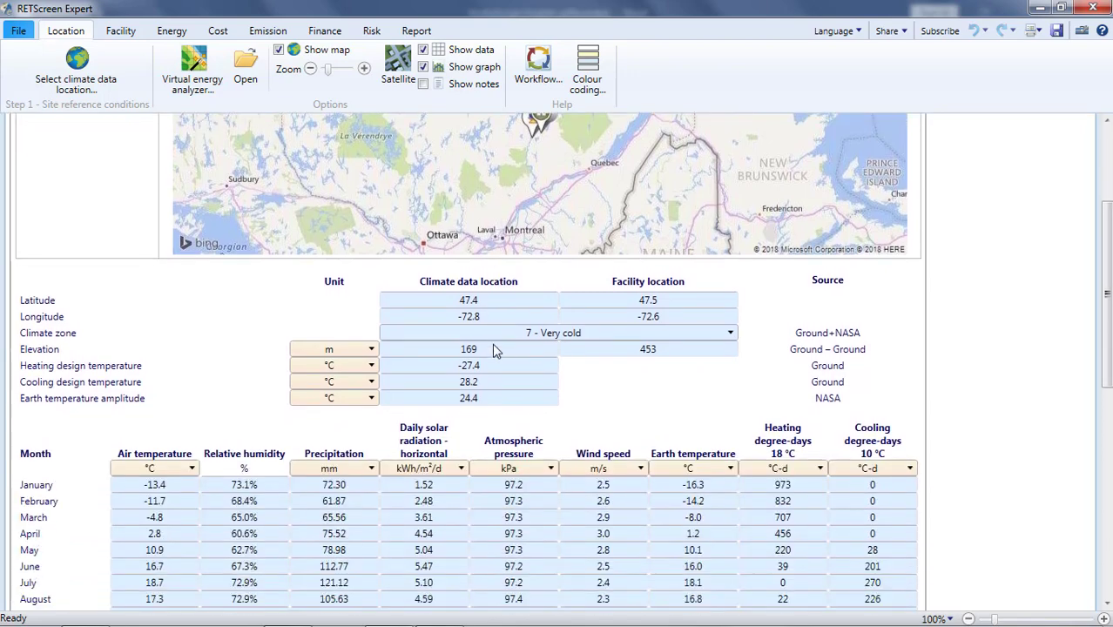
{"action": "scroll", "coordinate": [492, 348], "scroll_direction": "down", "scroll_amount": 3}
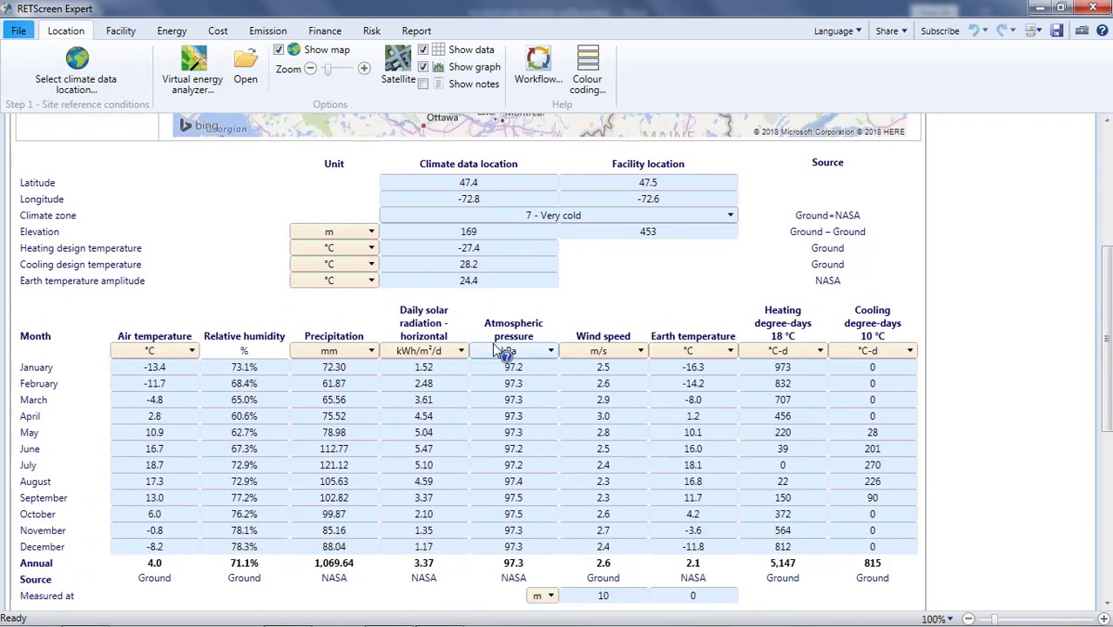
{"action": "scroll", "coordinate": [493, 346], "scroll_direction": "down", "scroll_amount": 1}
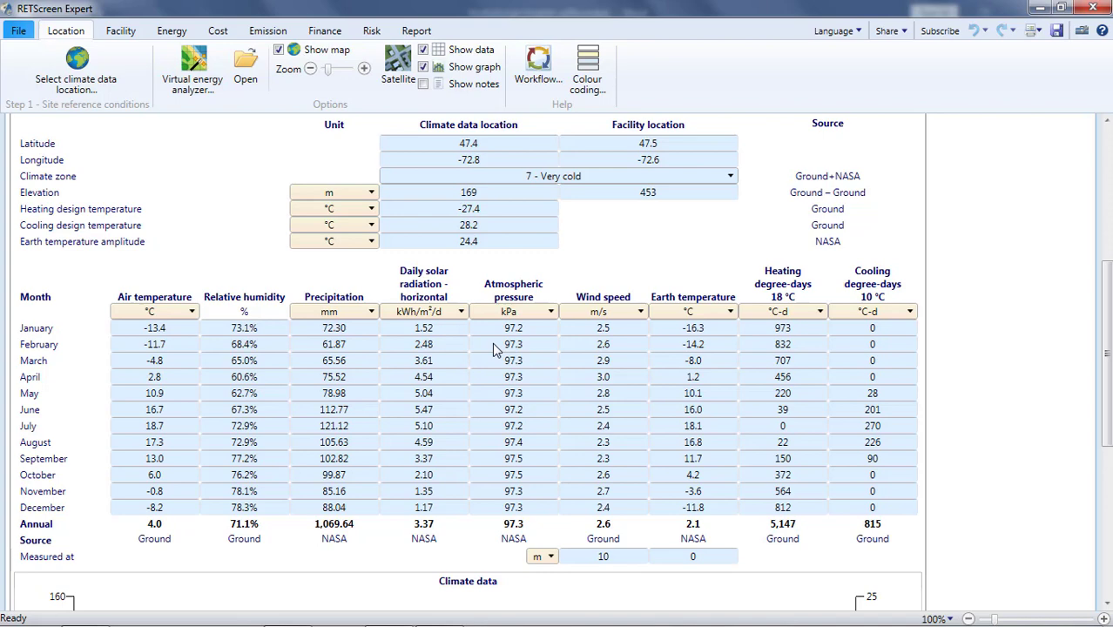
{"action": "scroll", "coordinate": [492, 342], "scroll_direction": "up", "scroll_amount": 5}
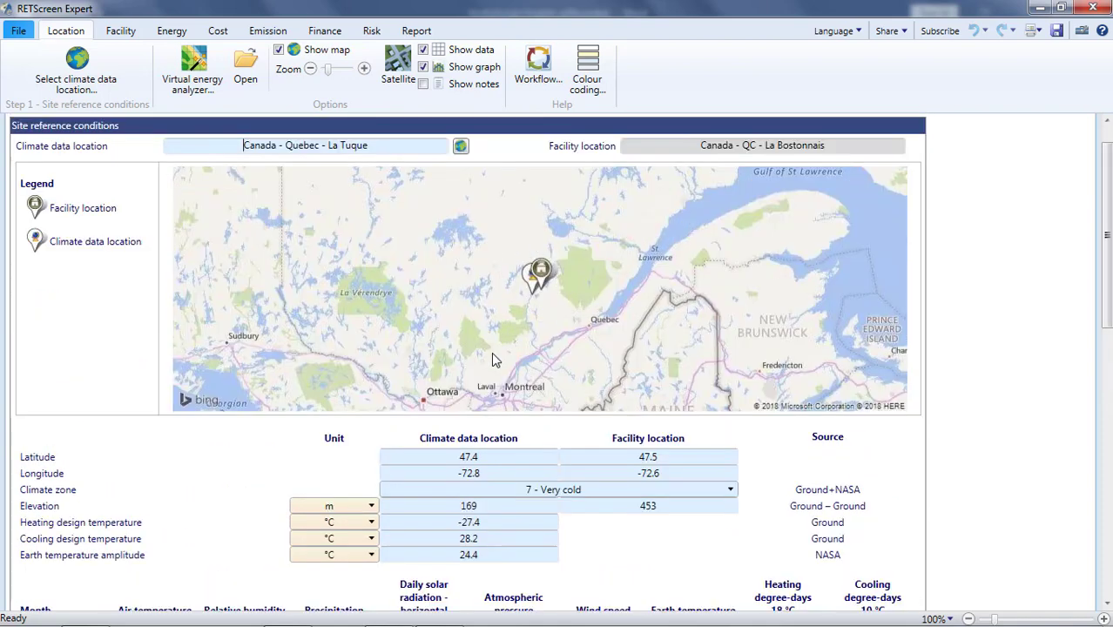
{"action": "scroll", "coordinate": [492, 354], "scroll_direction": "down", "scroll_amount": 4}
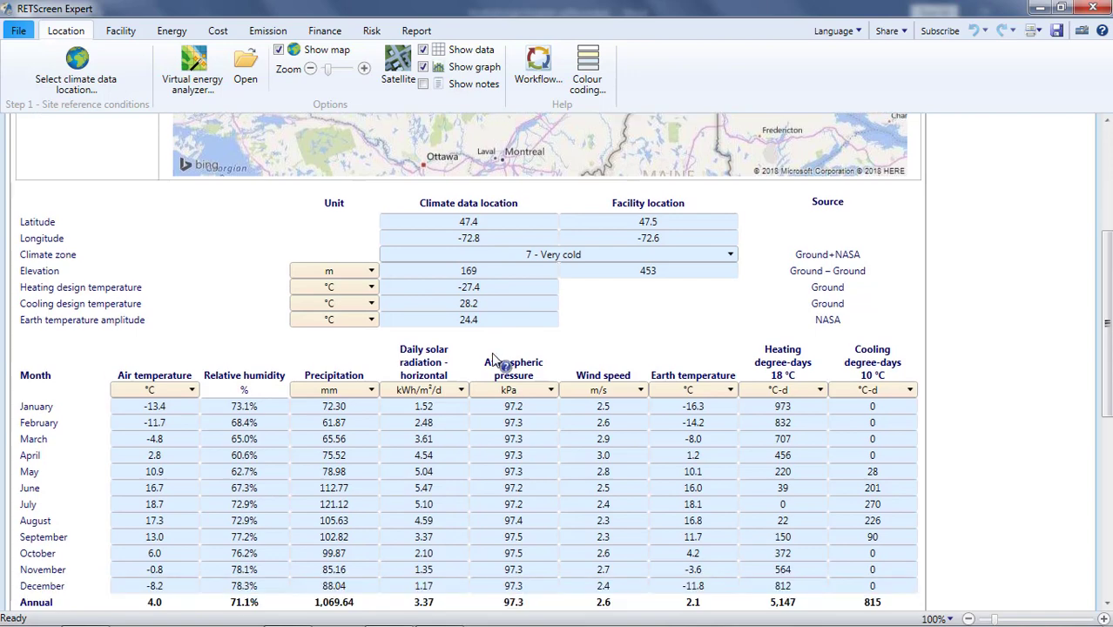
{"action": "scroll", "coordinate": [493, 358], "scroll_direction": "down", "scroll_amount": 1}
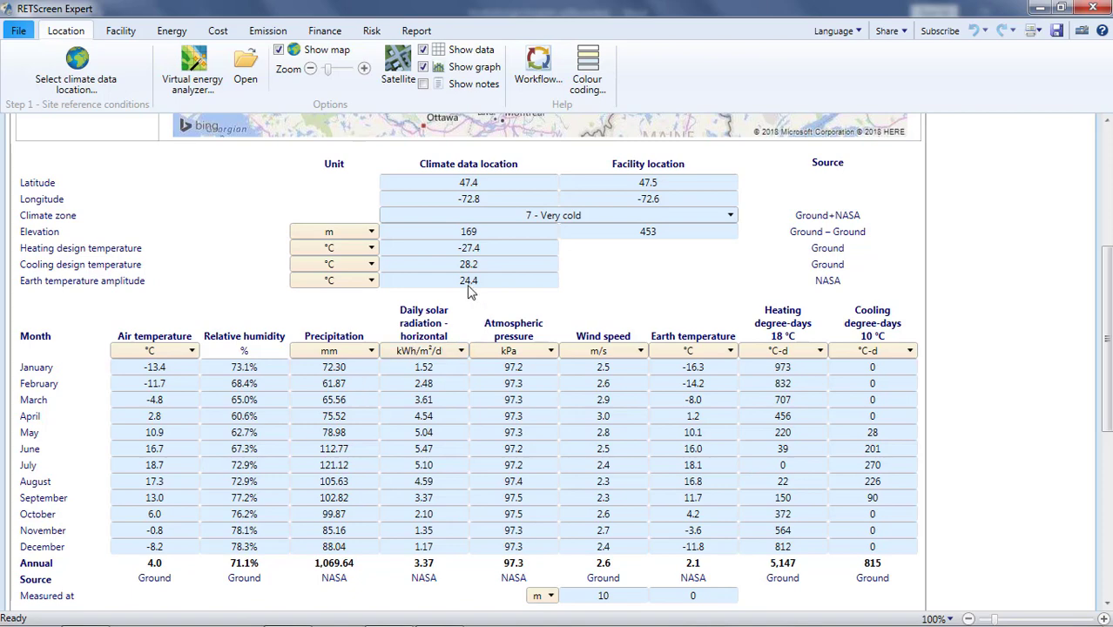
{"action": "scroll", "coordinate": [467, 292], "scroll_direction": "up", "scroll_amount": 3}
{"action": "scroll", "coordinate": [468, 292], "scroll_direction": "up", "scroll_amount": 3}
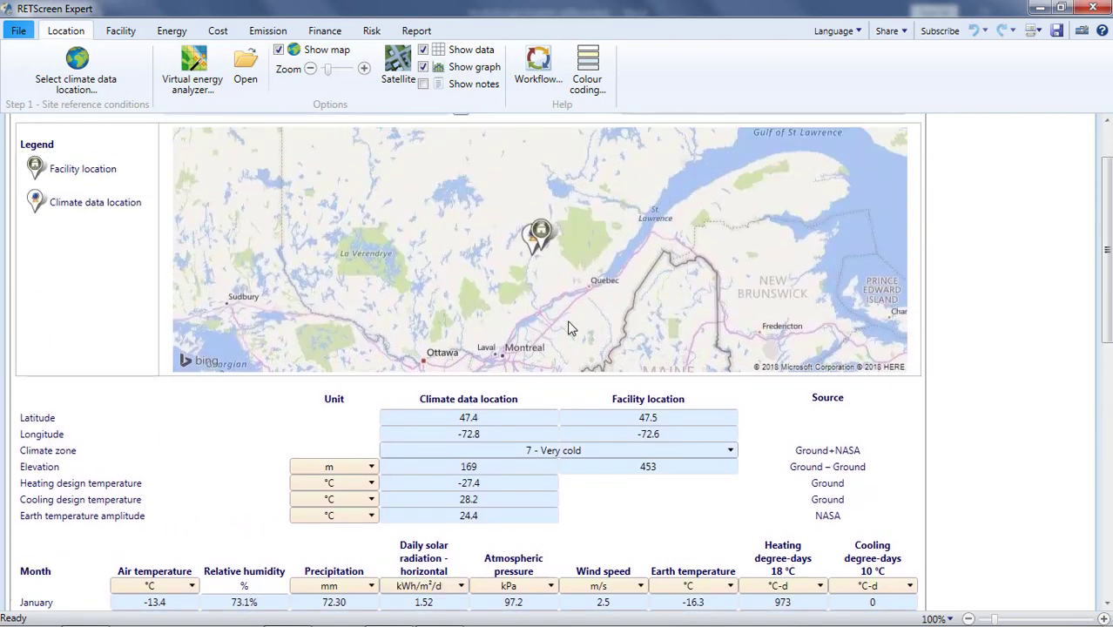
{"action": "scroll", "coordinate": [571, 330], "scroll_direction": "down", "scroll_amount": 2}
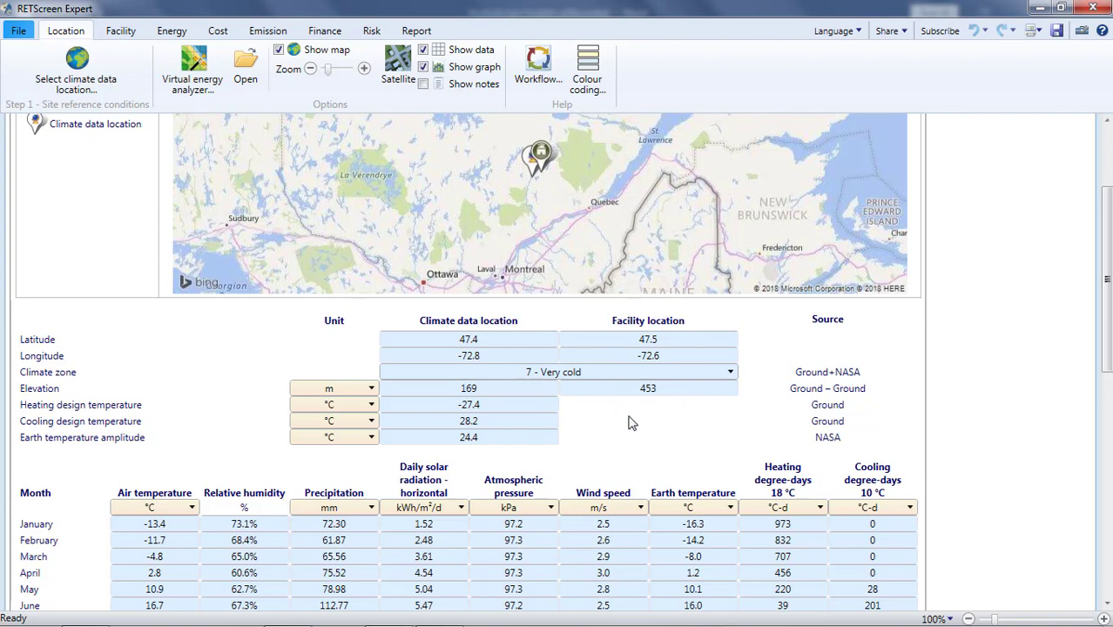
{"action": "scroll", "coordinate": [632, 424], "scroll_direction": "down", "scroll_amount": 1}
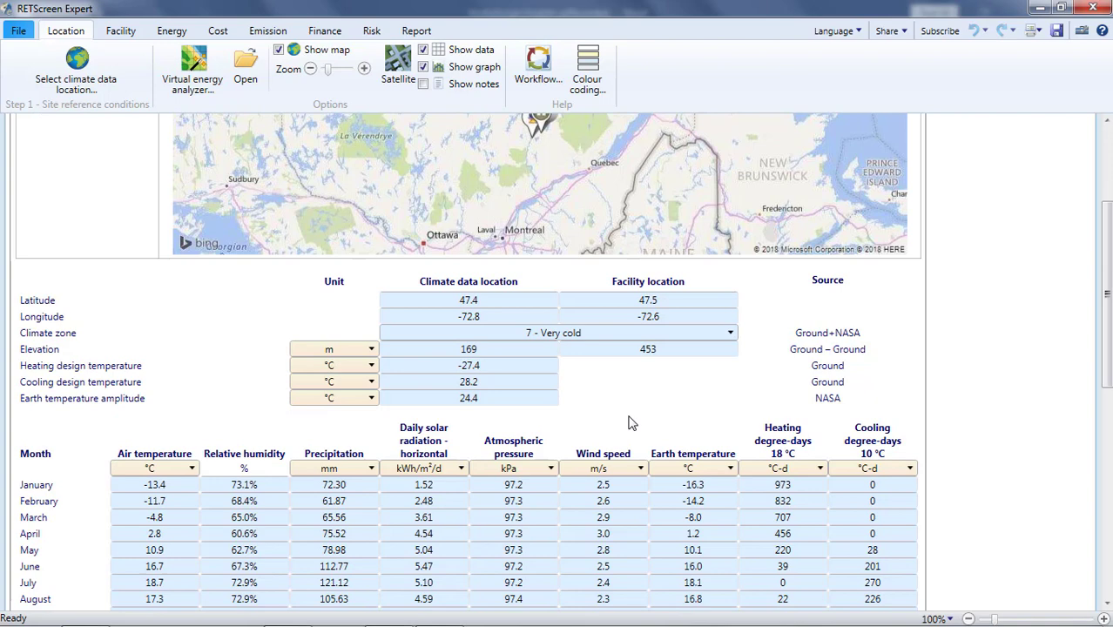
{"action": "scroll", "coordinate": [633, 423], "scroll_direction": "down", "scroll_amount": 3}
{"action": "scroll", "coordinate": [633, 423], "scroll_direction": "down", "scroll_amount": 1}
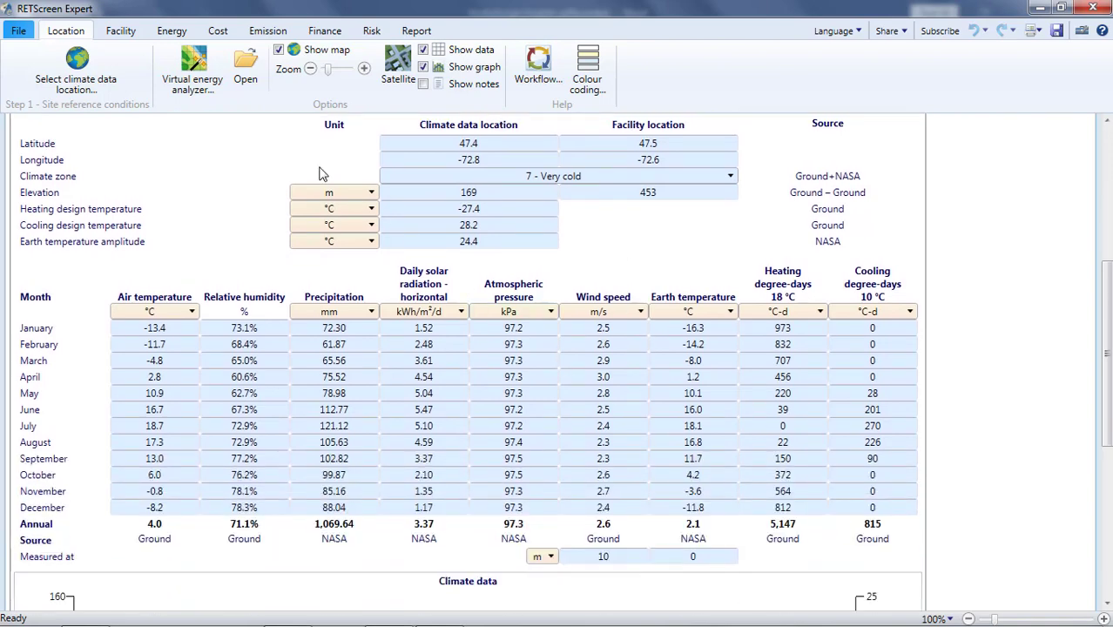
{"action": "left_click", "coordinate": [124, 33]}
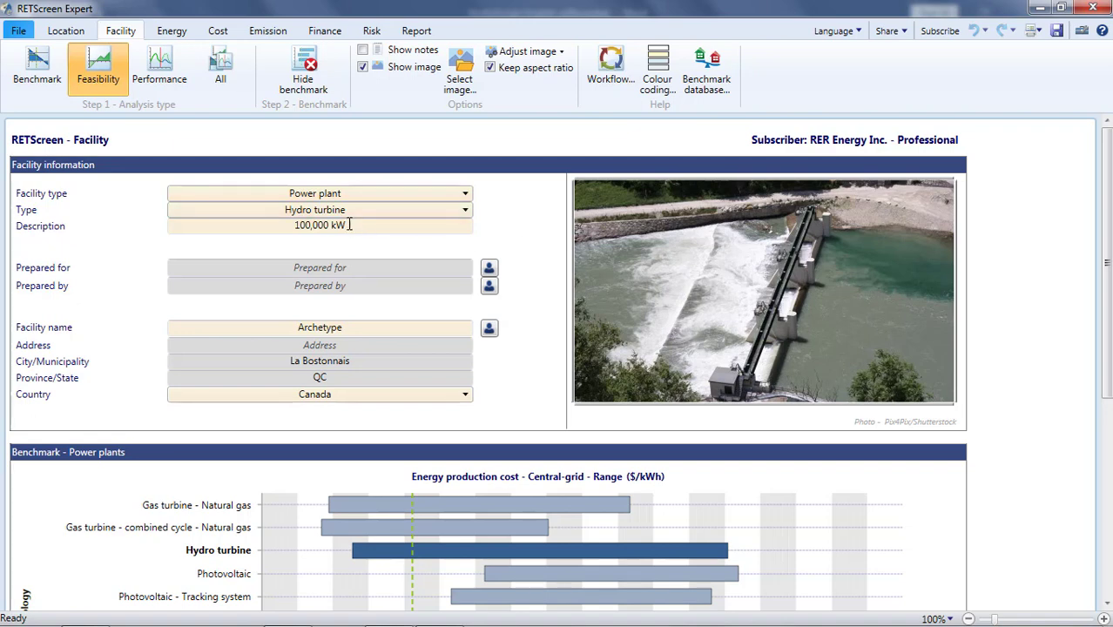
Step: Set Description to 'Small hydro', Prepared for 'eLearning Videos' and Prepared by 'RETScreen International'
{"action": "left_click_drag", "start_coordinate": [348, 224], "coordinate": [289, 224]}
{"action": "type", "text": "Small hys"}
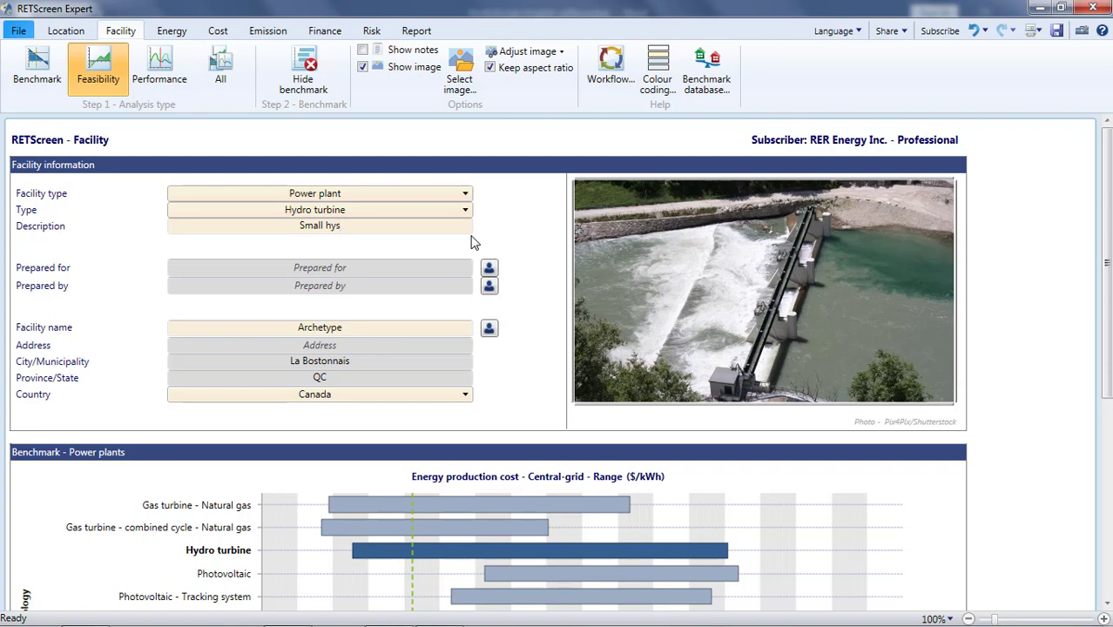
{"action": "key", "text": "BackSpace"}
{"action": "type", "text": "dro"}
{"action": "left_click", "coordinate": [348, 268]}
{"action": "type", "text": "eLearning Videos"}
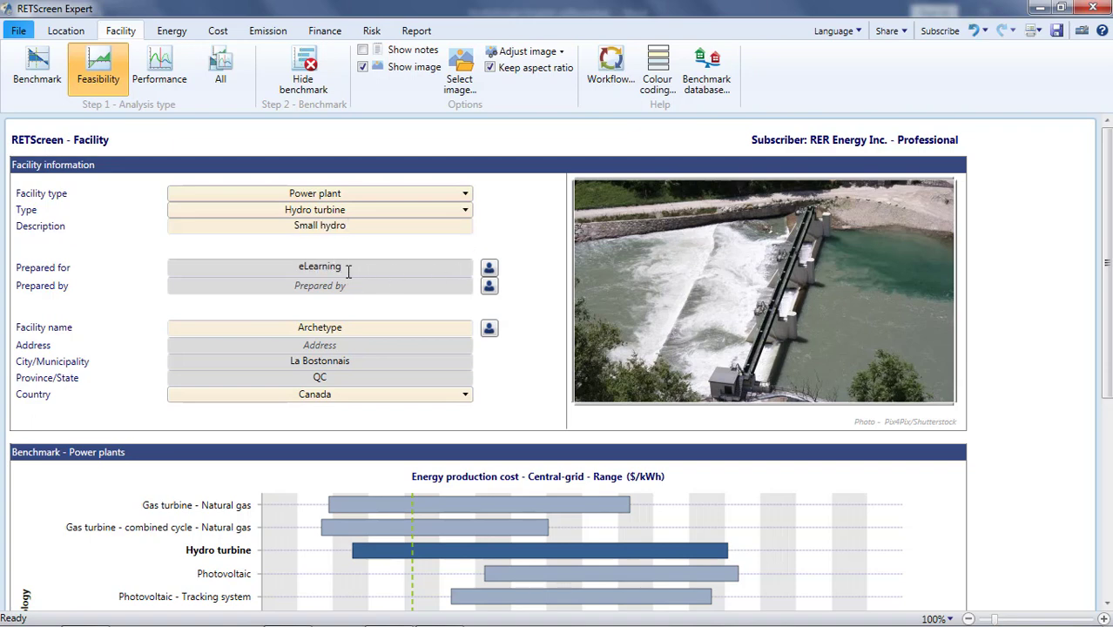
{"action": "left_click", "coordinate": [333, 285]}
{"action": "type", "text": "RETScreen Int"}
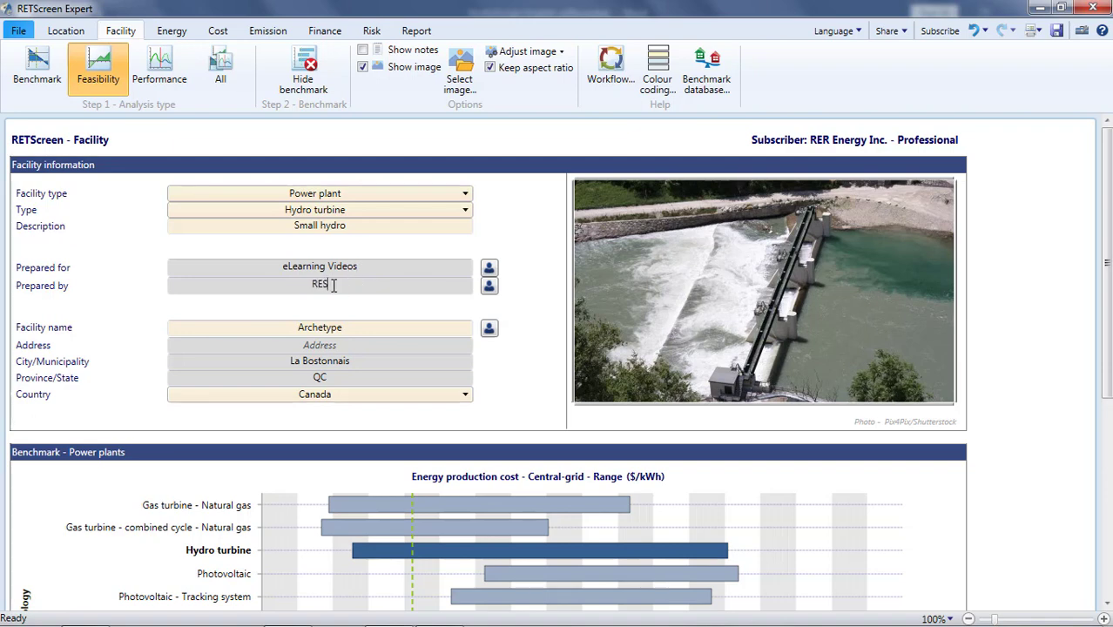
{"action": "type", "text": "ernational"}
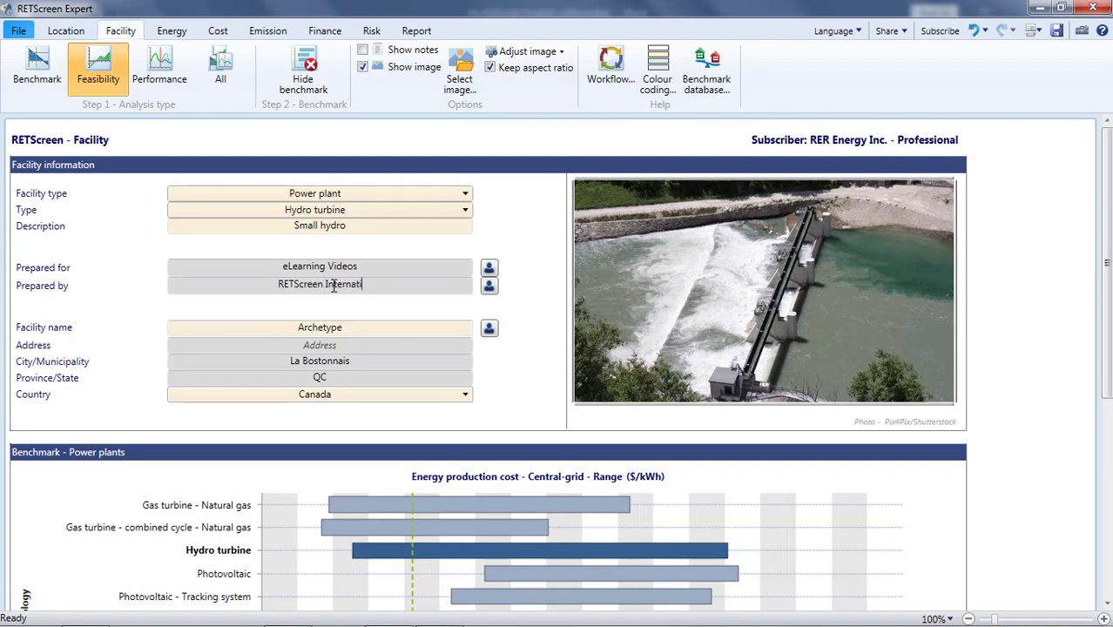
Step: Rename the facility from Archetype to 'Projet No 1'
{"action": "left_click", "coordinate": [341, 326]}
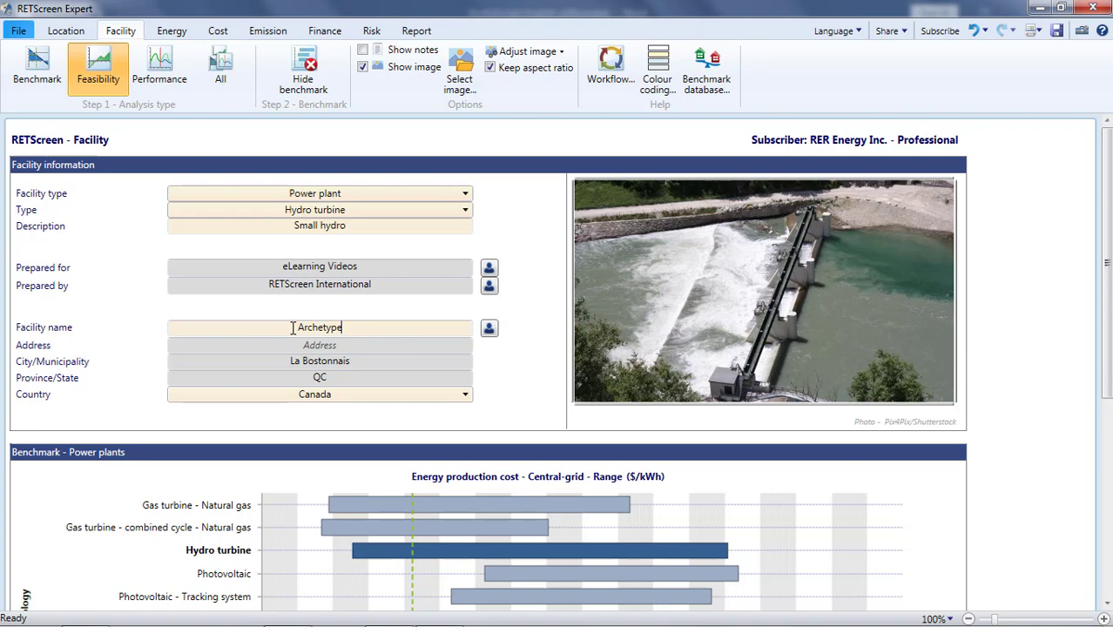
{"action": "double_click", "coordinate": [324, 328]}
{"action": "type", "text": "Projet No 1"}
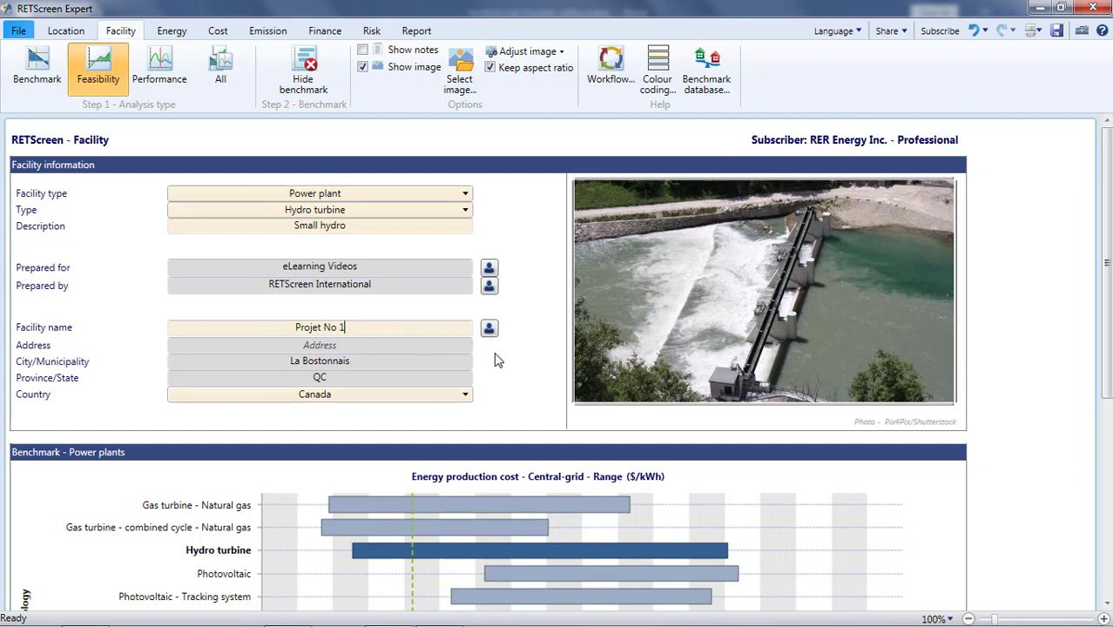
Step: Check the annual electricity export rate under Electricity and fuels in the Energy model
{"action": "left_click", "coordinate": [172, 31]}
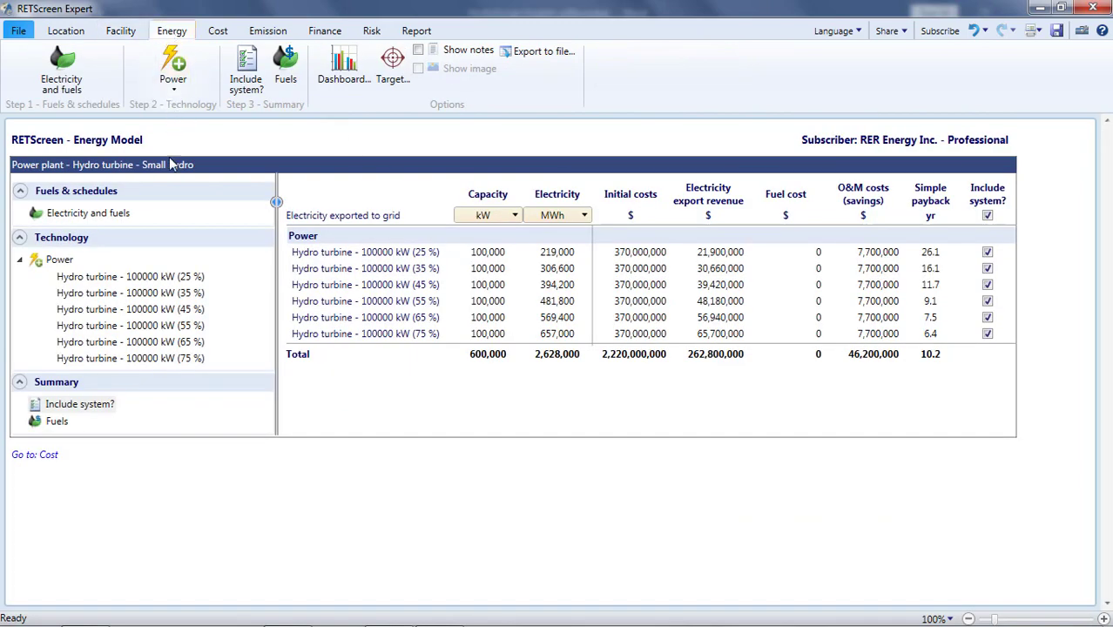
{"action": "left_click", "coordinate": [114, 215]}
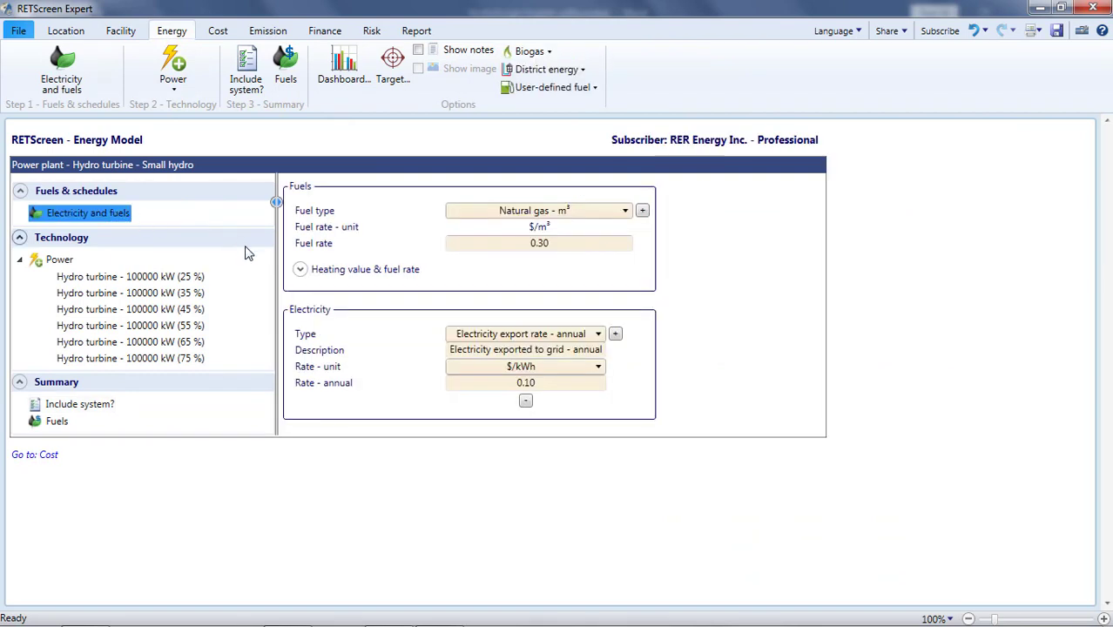
{"action": "left_click", "coordinate": [545, 383]}
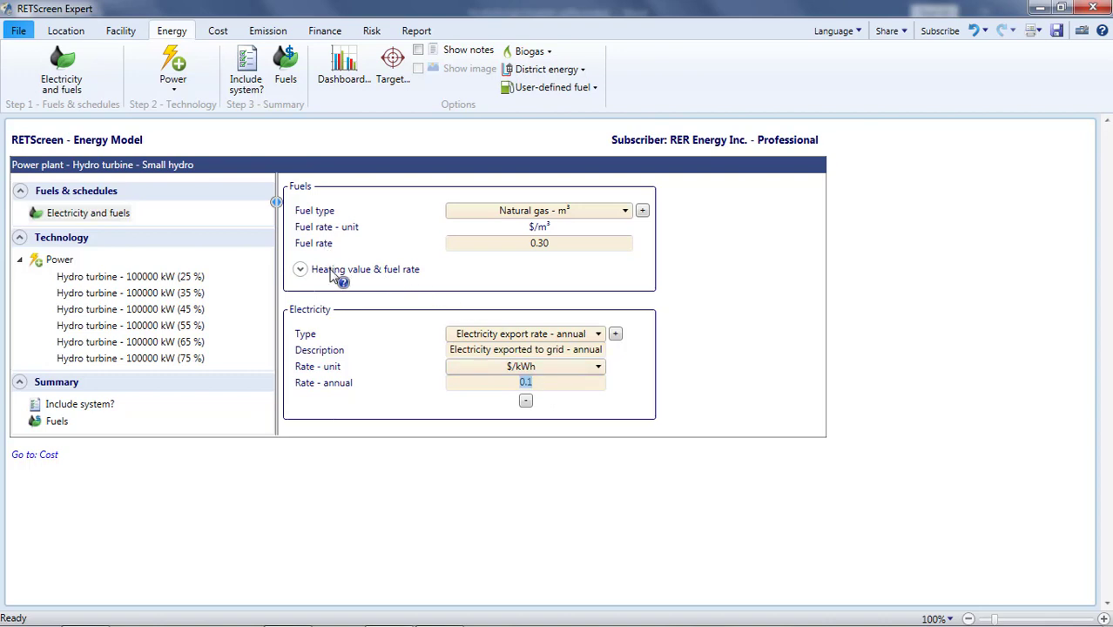
Step: Open File > Settings and scroll down to the default financial parameters
{"action": "left_click", "coordinate": [18, 31]}
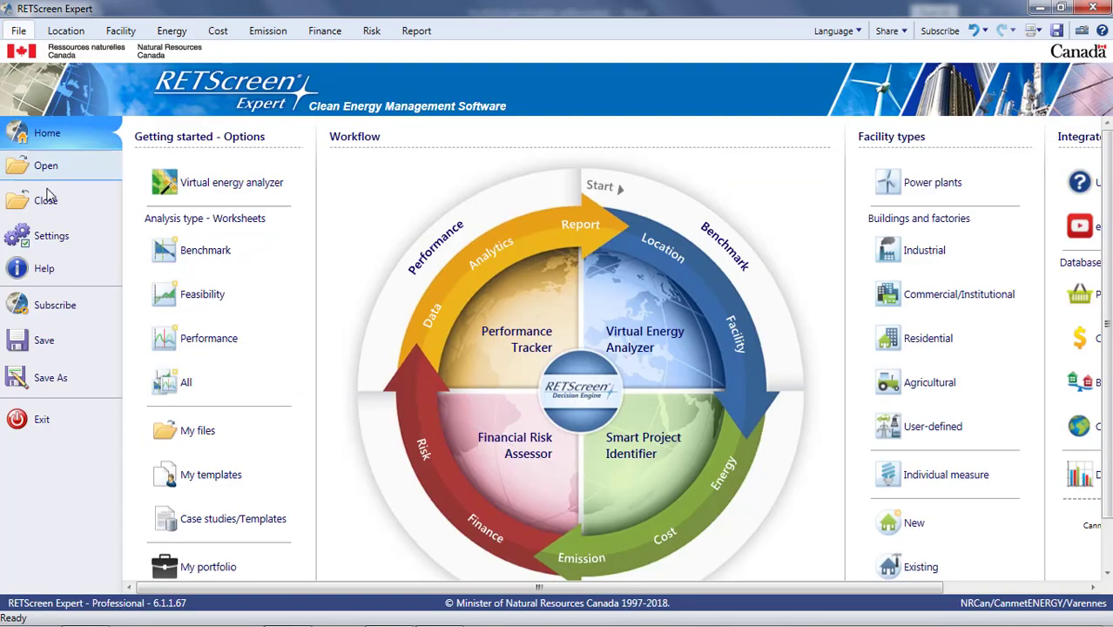
{"action": "left_click", "coordinate": [84, 242]}
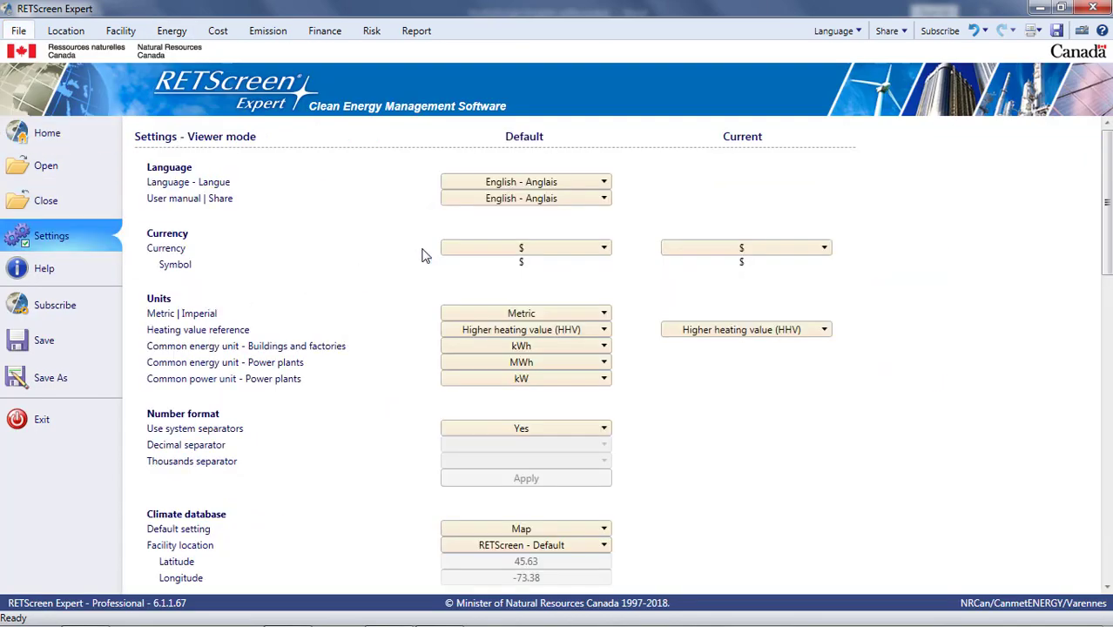
{"action": "scroll", "coordinate": [418, 255], "scroll_direction": "down", "scroll_amount": 5}
{"action": "scroll", "coordinate": [416, 259], "scroll_direction": "down", "scroll_amount": 5}
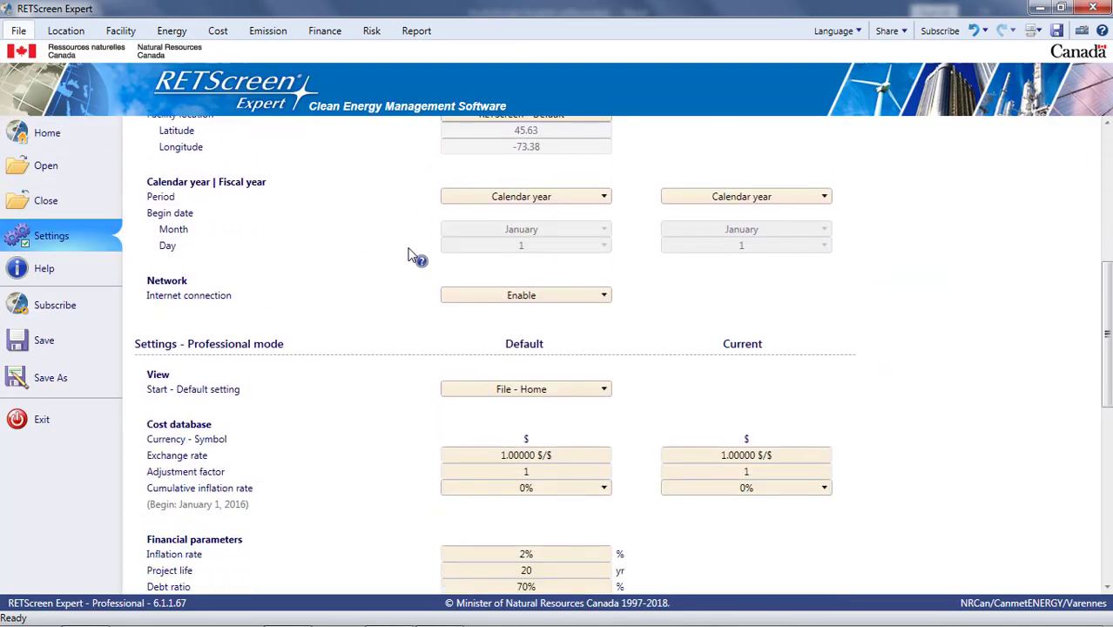
{"action": "scroll", "coordinate": [408, 258], "scroll_direction": "down", "scroll_amount": 4}
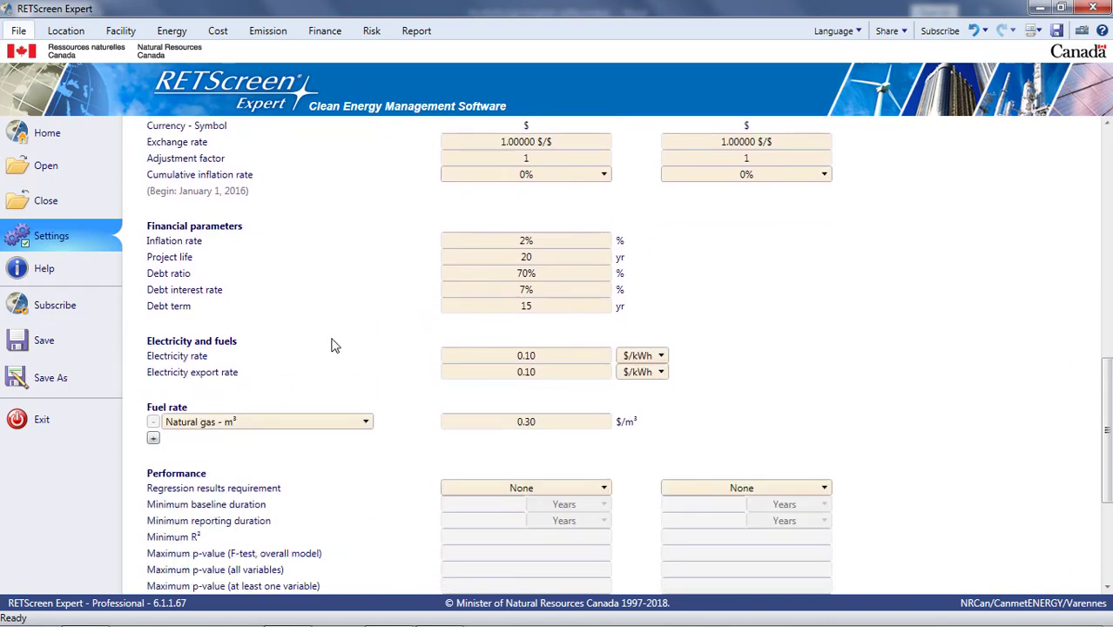
Step: Change the Electricity annual export rate in the Energy model to 0.06 $/kWh
{"action": "left_click", "coordinate": [164, 31]}
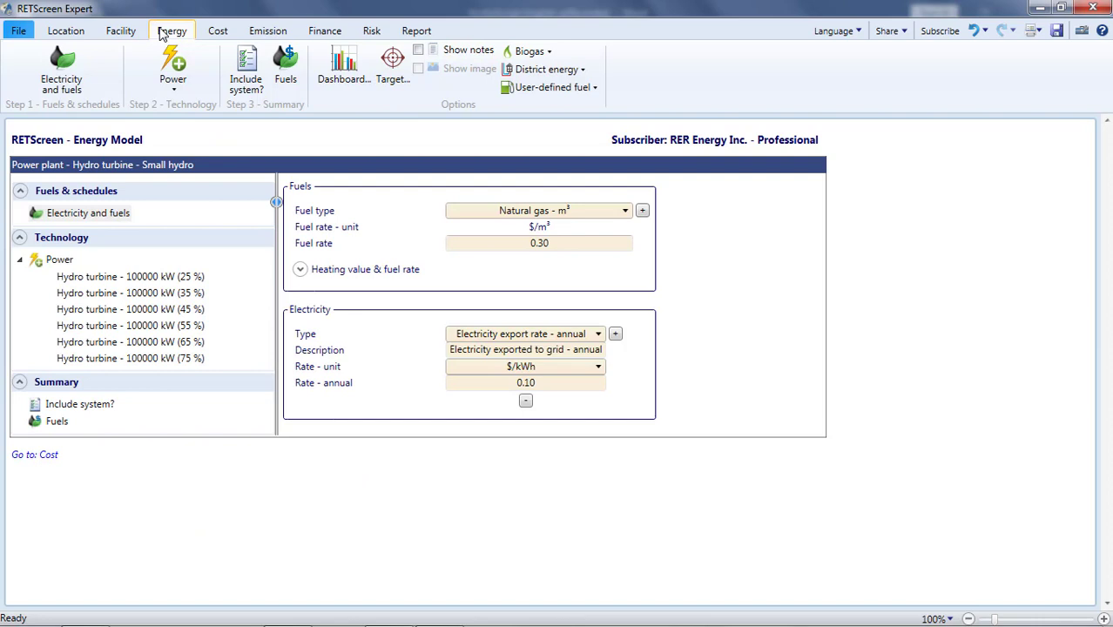
{"action": "left_click", "coordinate": [542, 384]}
{"action": "type", "text": "0.06"}
{"action": "key", "text": "Return"}
Step: Delete the 25%, 35%, 55%, 65% and 75% hydro turbine cases, keeping only 45%
{"action": "right_click", "coordinate": [177, 280]}
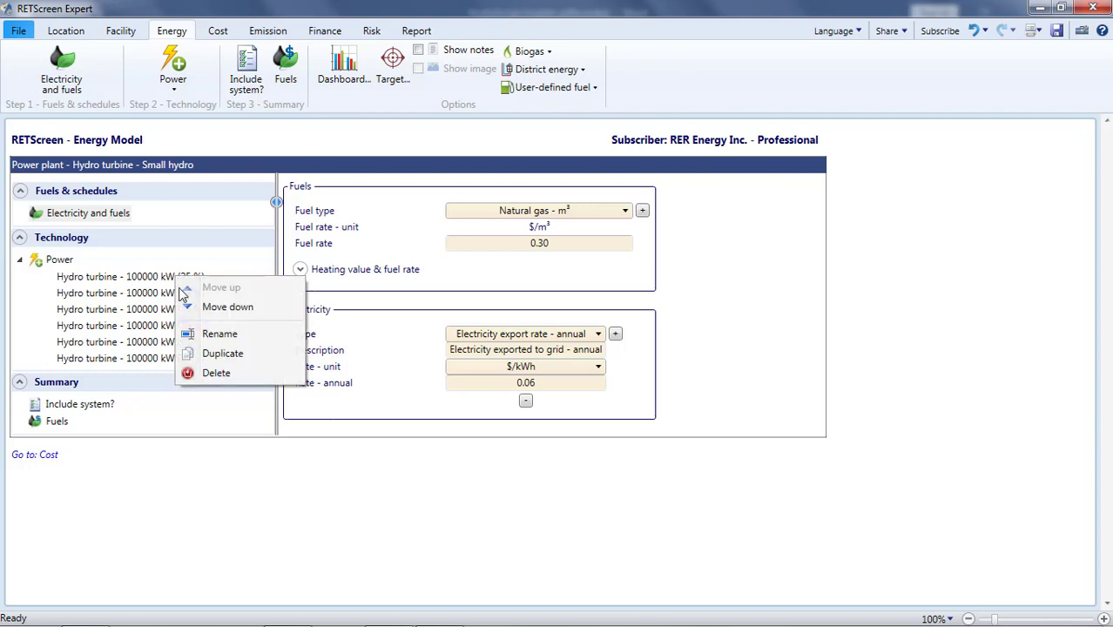
{"action": "left_click", "coordinate": [214, 369]}
{"action": "left_click", "coordinate": [509, 357]}
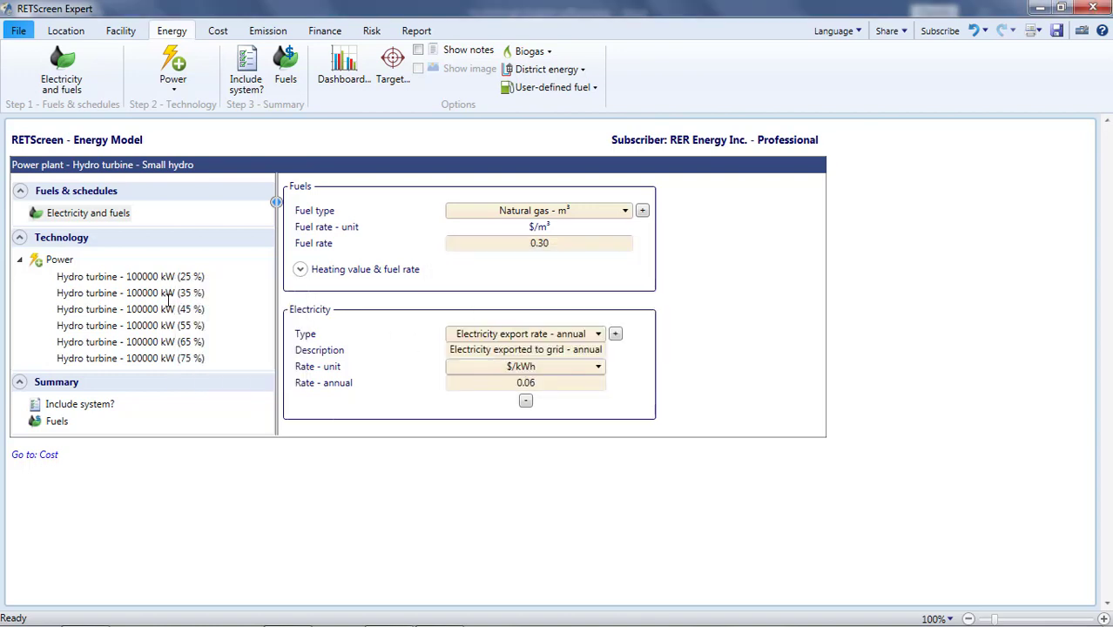
{"action": "right_click", "coordinate": [166, 279]}
{"action": "left_click", "coordinate": [206, 371]}
{"action": "key", "text": "Return"}
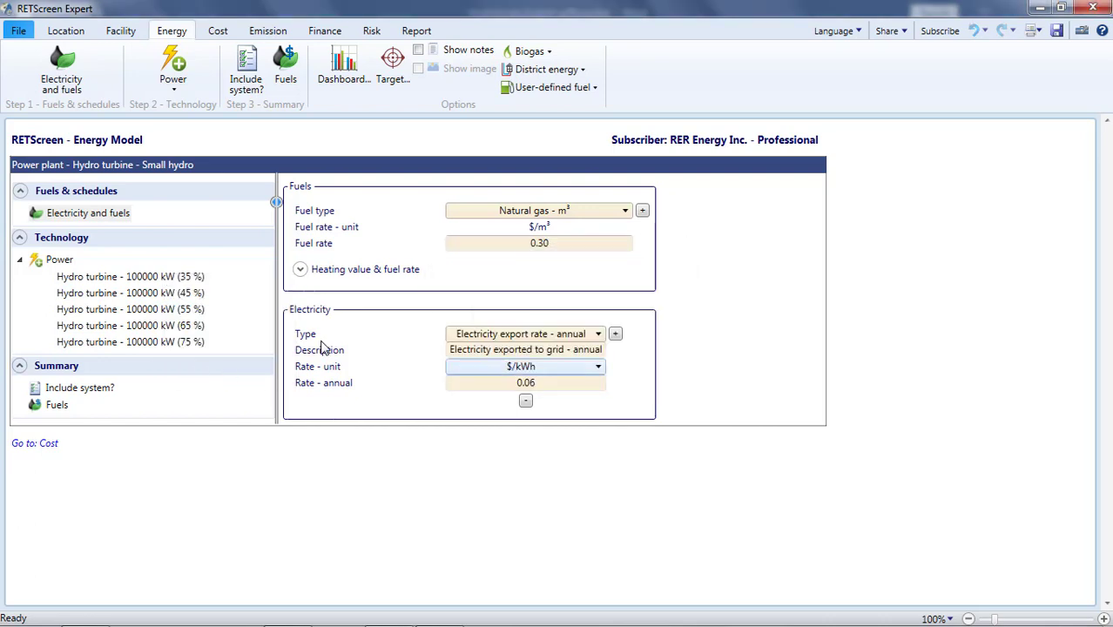
{"action": "right_click", "coordinate": [171, 293]}
{"action": "left_click", "coordinate": [202, 387]}
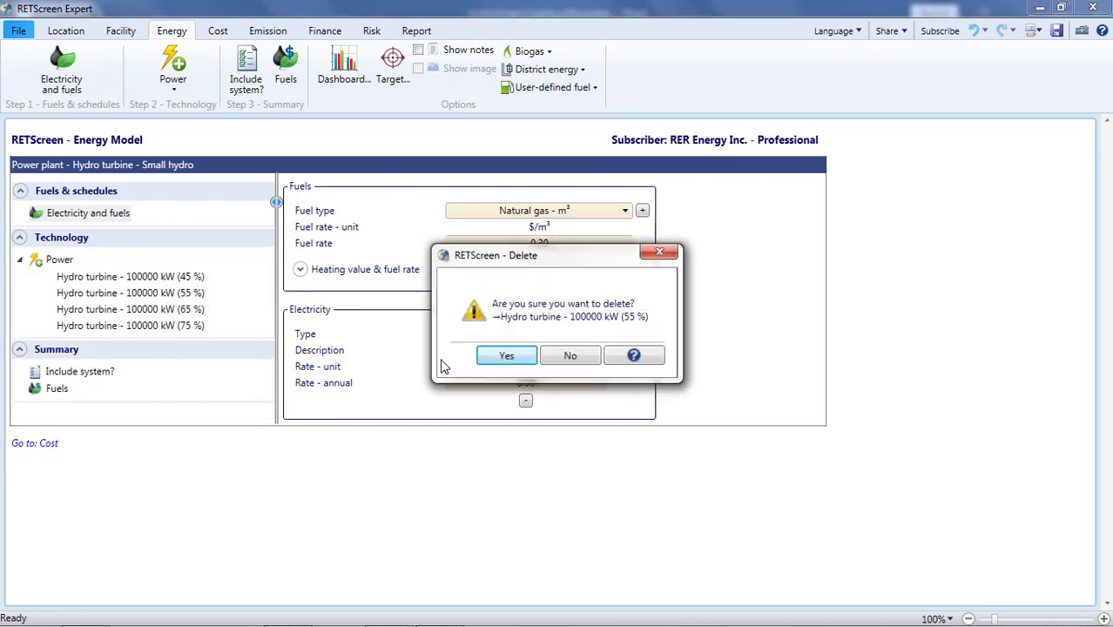
{"action": "left_click", "coordinate": [495, 359]}
{"action": "right_click", "coordinate": [164, 298]}
{"action": "left_click", "coordinate": [202, 389]}
{"action": "left_click", "coordinate": [501, 357]}
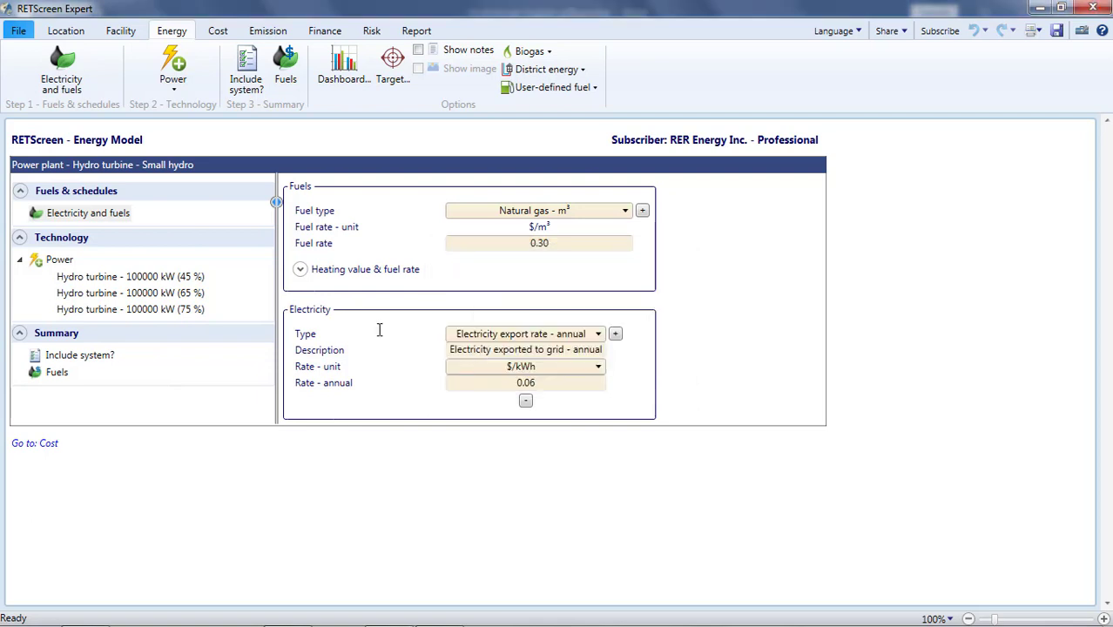
{"action": "right_click", "coordinate": [166, 293]}
{"action": "left_click", "coordinate": [209, 390]}
{"action": "key", "text": "Return"}
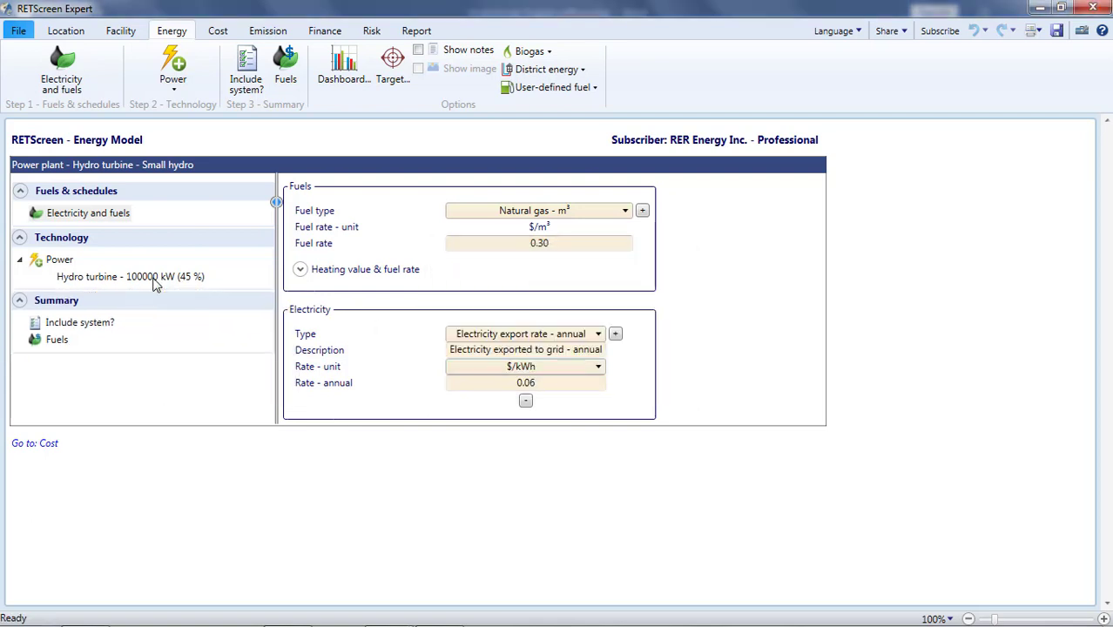
Step: Set the 45% turbine case's capacity factor to 50%
{"action": "left_click", "coordinate": [155, 279]}
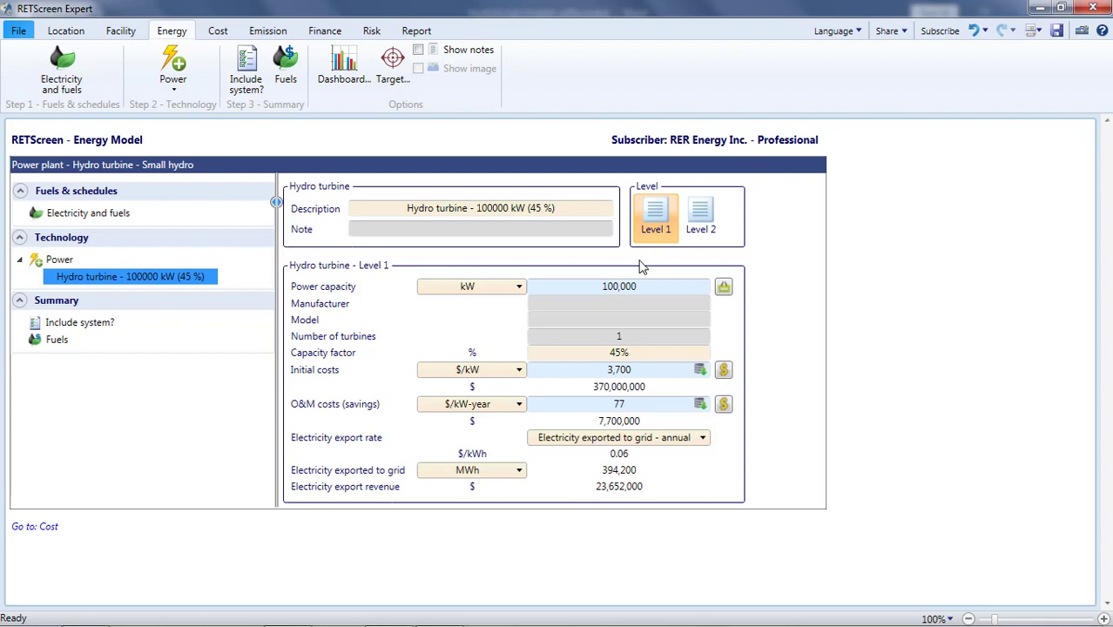
{"action": "left_click", "coordinate": [631, 351]}
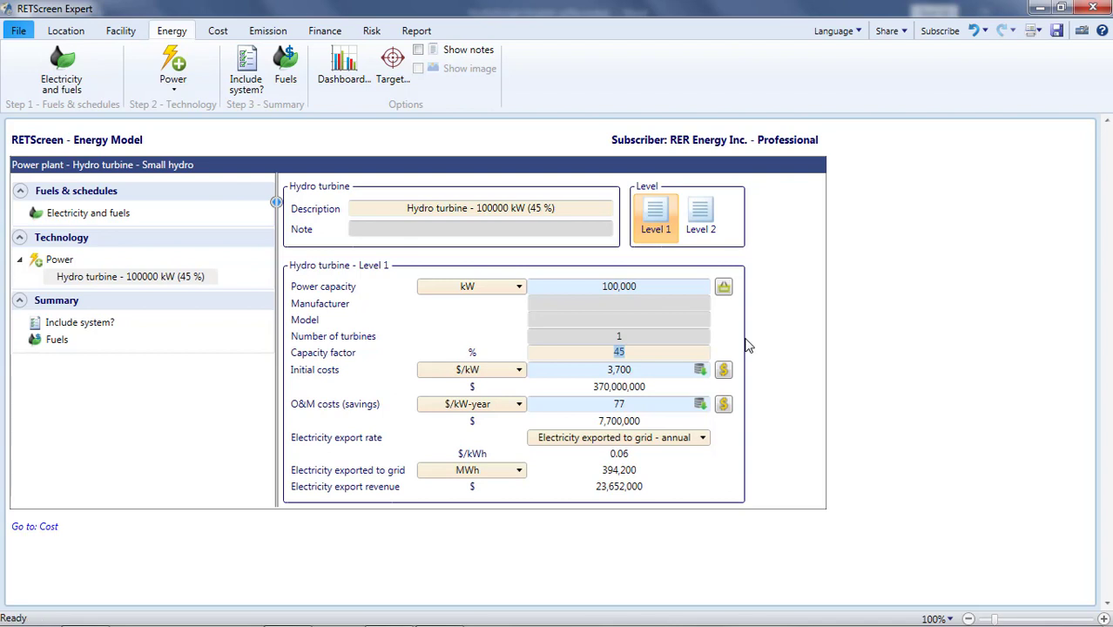
{"action": "key", "text": "Return"}
{"action": "left_click", "coordinate": [652, 354]}
{"action": "type", "text": "50"}
{"action": "key", "text": "Return"}
{"action": "left_click", "coordinate": [644, 471]}
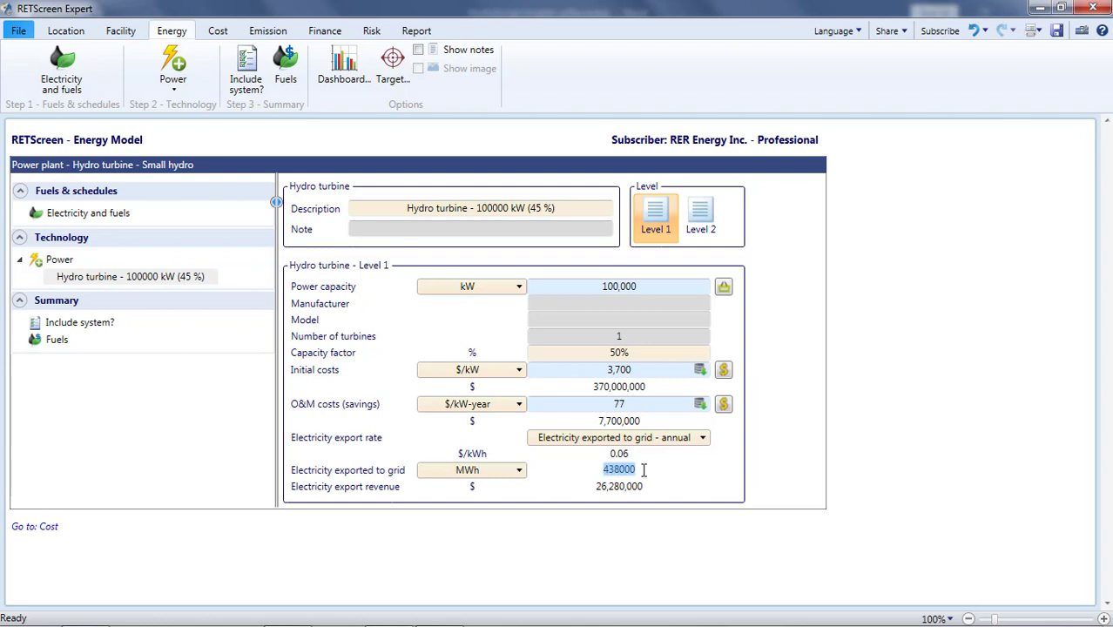
Step: Set power capacity to 50 MW and the description to 'Small Hydro 50 MW'
{"action": "left_click", "coordinate": [640, 288]}
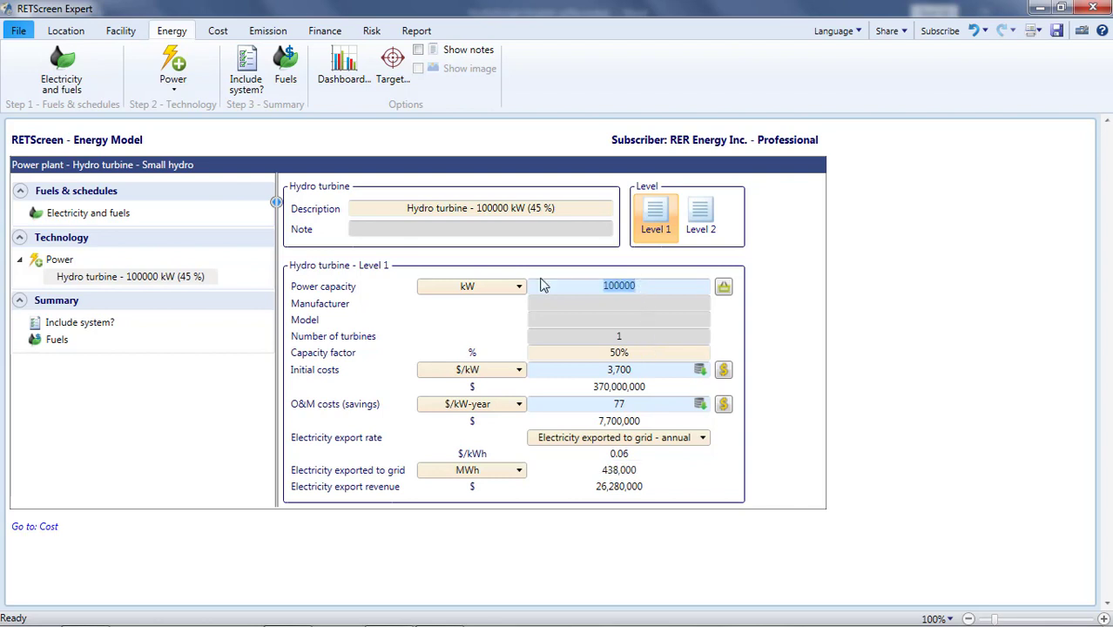
{"action": "left_click", "coordinate": [515, 286]}
{"action": "left_click", "coordinate": [502, 319]}
{"action": "left_click", "coordinate": [629, 287]}
{"action": "type", "text": "50"}
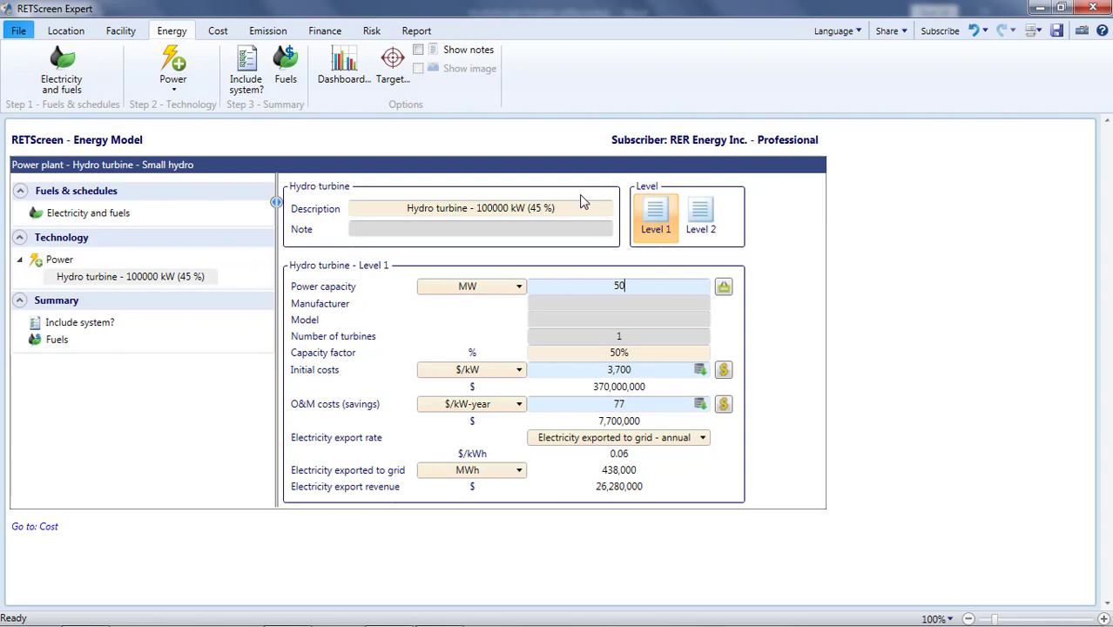
{"action": "left_click", "coordinate": [410, 213]}
{"action": "type", "text": "Small Hydr"}
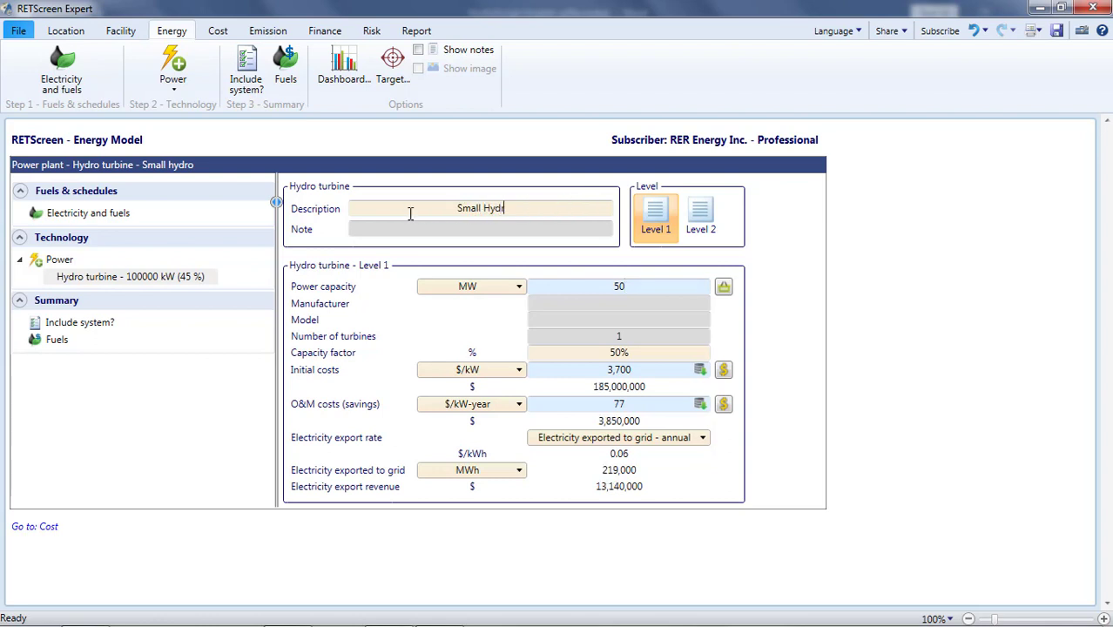
{"action": "type", "text": "o 50 MW"}
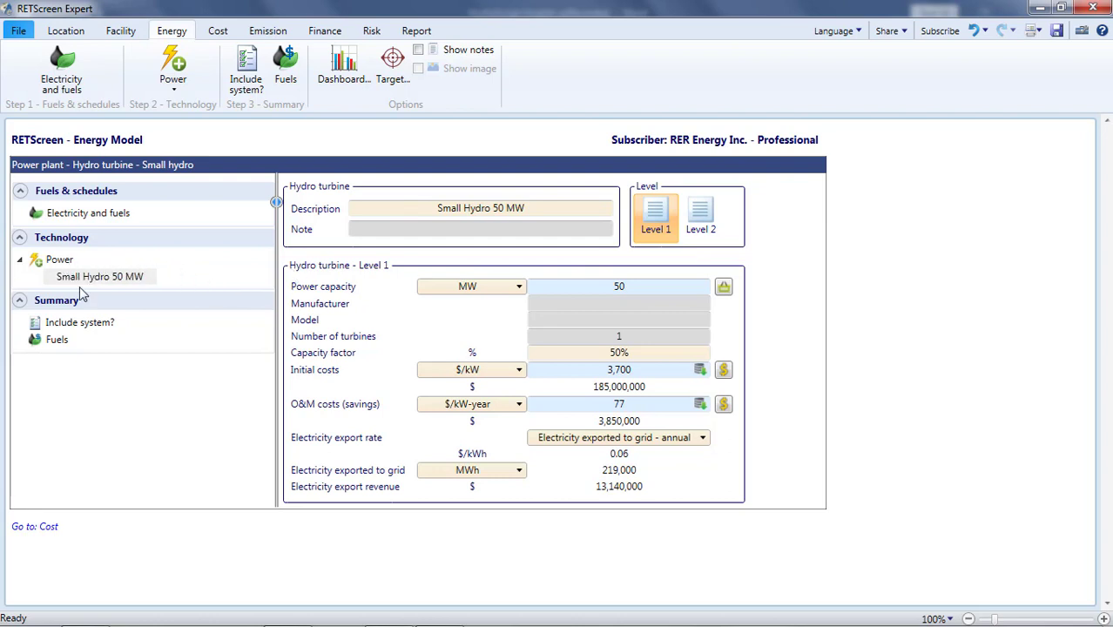
Step: Review the electricity exported to grid, its export rate and the resulting export revenue
{"action": "left_click", "coordinate": [635, 472]}
{"action": "left_click", "coordinate": [640, 453]}
{"action": "left_click", "coordinate": [651, 488]}
{"action": "left_click", "coordinate": [674, 476]}
Step: Look up typical hydro costs in the Cost database and set initial costs to 3,700 $/kW
{"action": "left_click", "coordinate": [721, 373]}
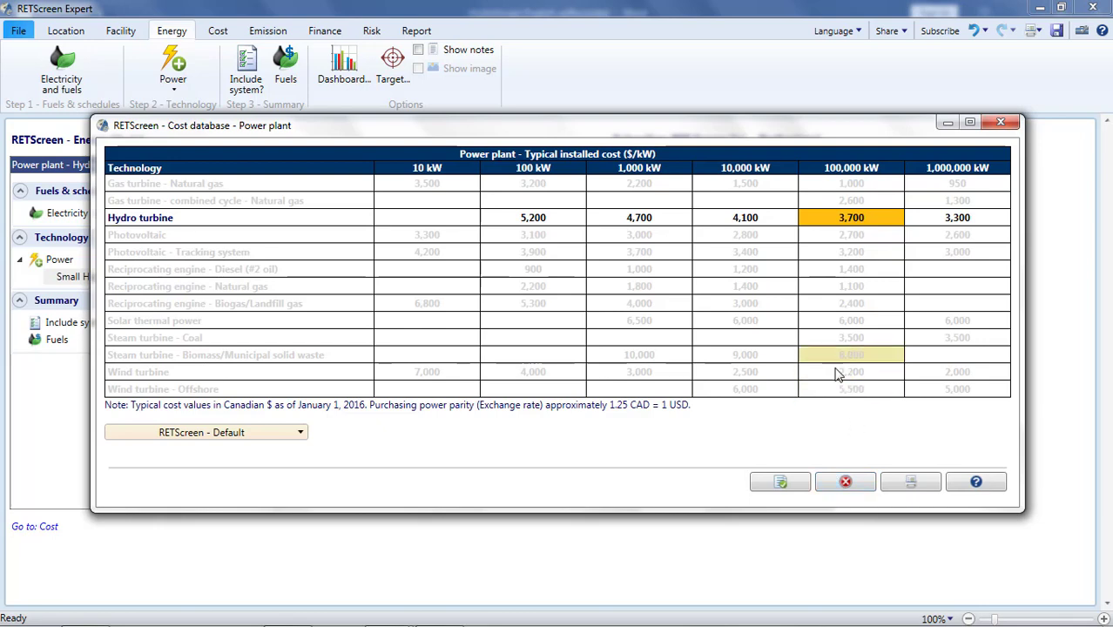
{"action": "left_click", "coordinate": [845, 483]}
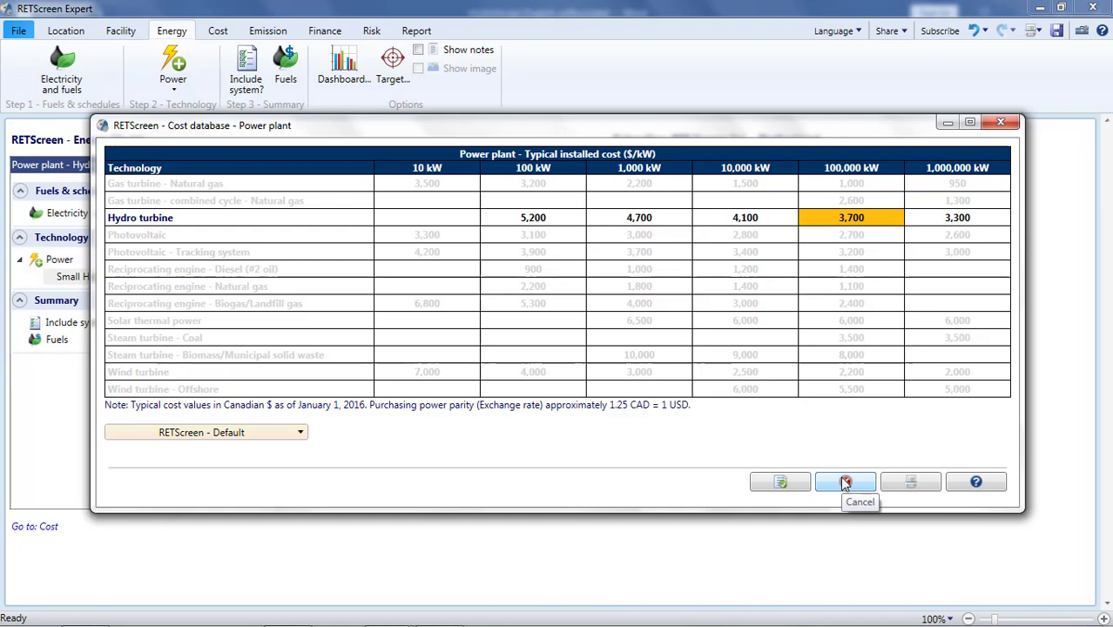
{"action": "left_click", "coordinate": [845, 482]}
{"action": "left_click", "coordinate": [650, 367]}
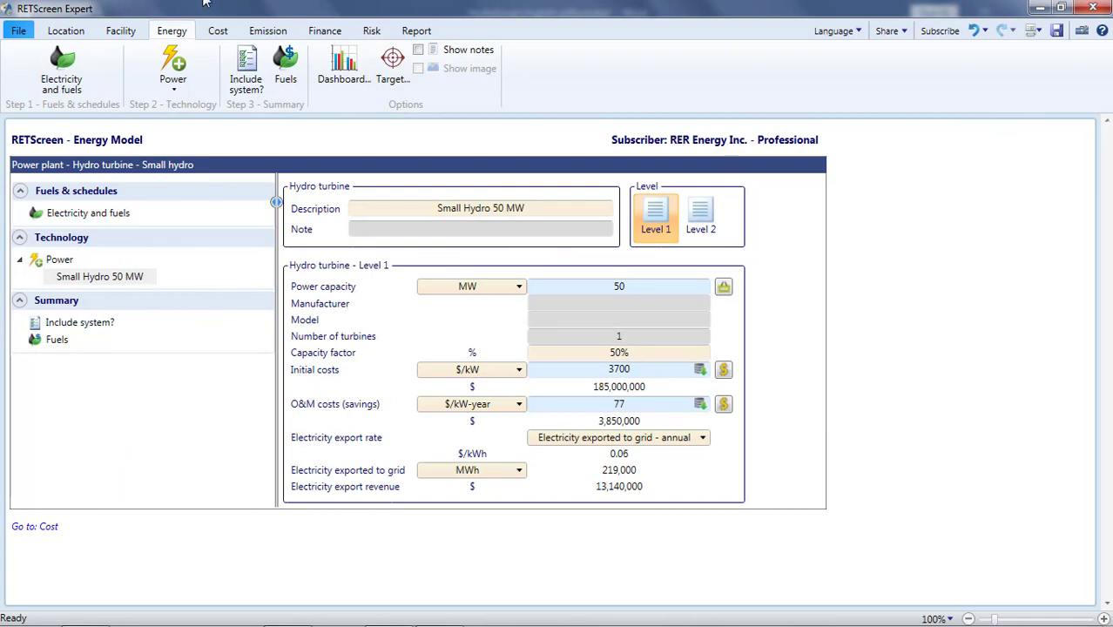
Step: Check the Cost Analysis totals, then go to the Emission Analysis with its Canada - Quebec baseline
{"action": "left_click", "coordinate": [218, 33]}
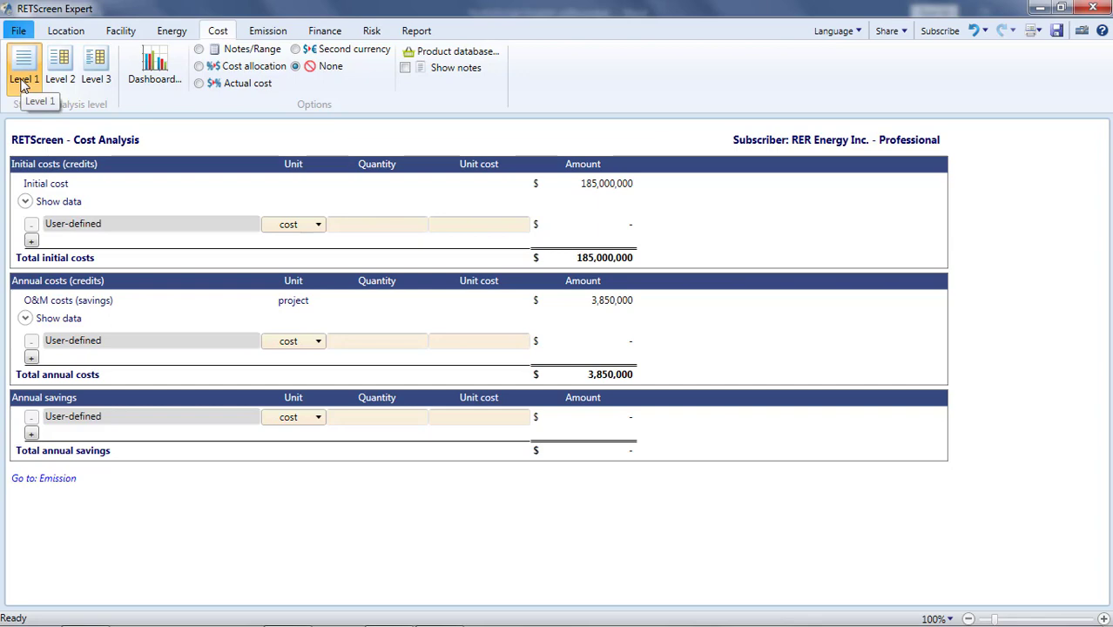
{"action": "left_click", "coordinate": [252, 33]}
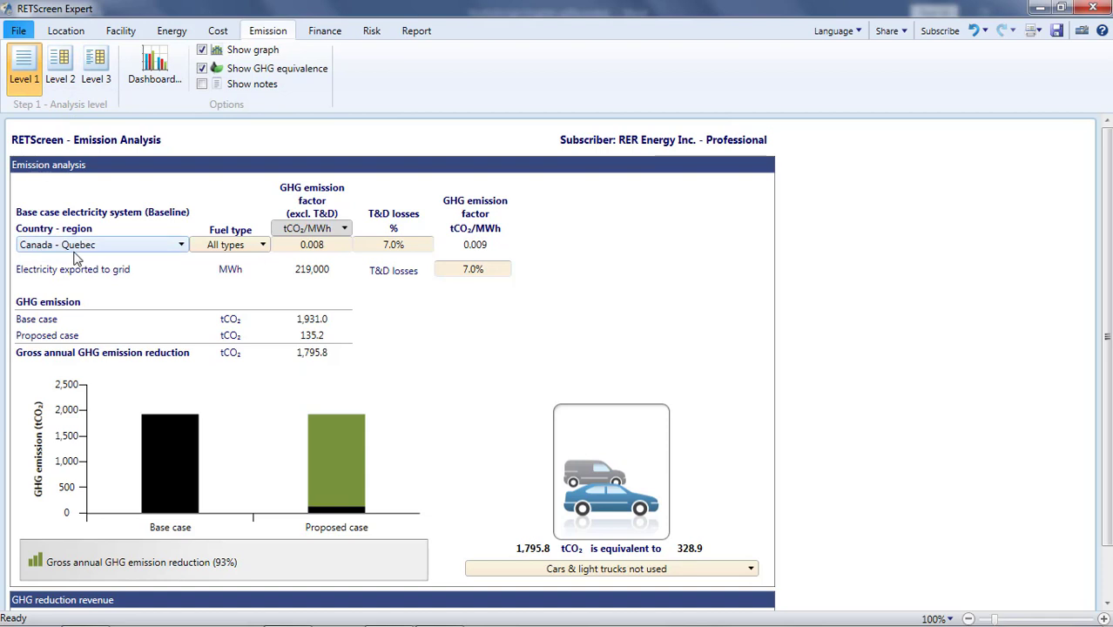
{"action": "left_click", "coordinate": [307, 247]}
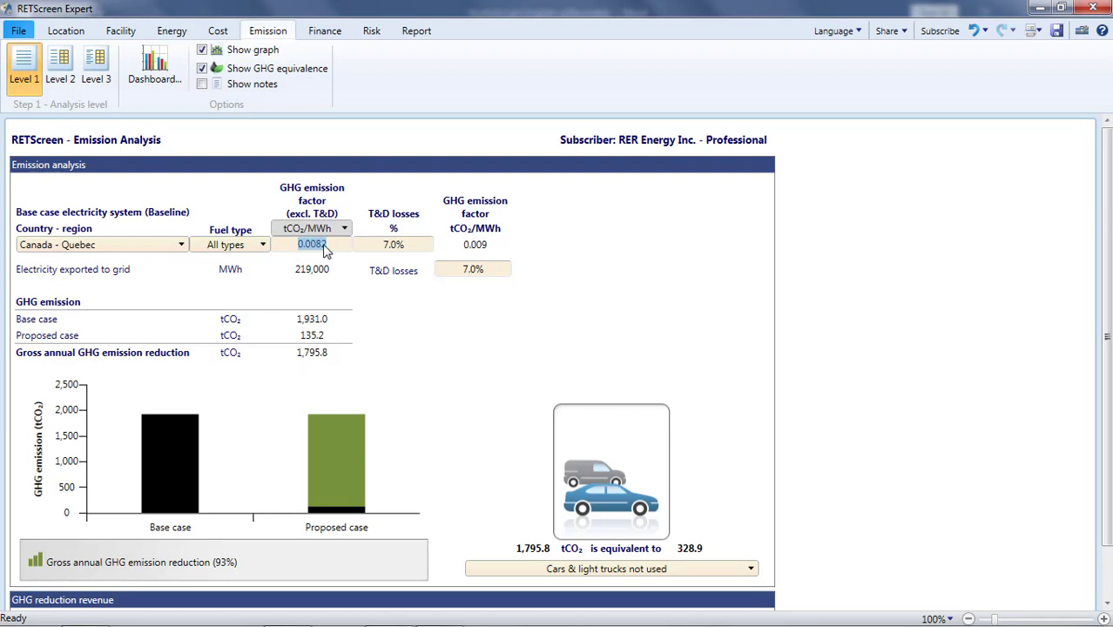
{"action": "left_click", "coordinate": [387, 244]}
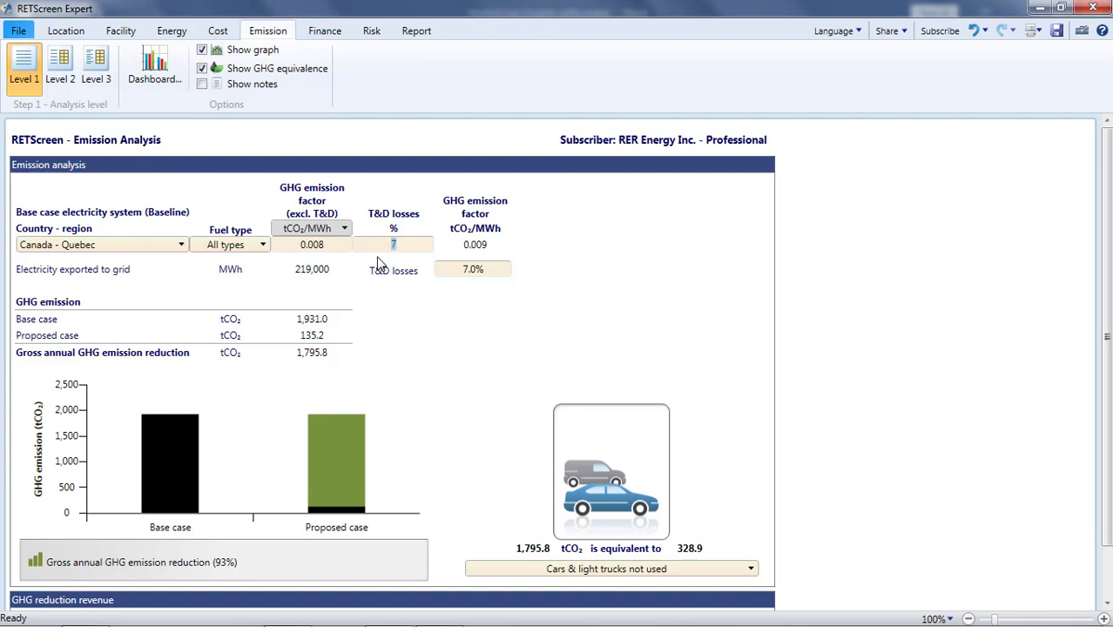
{"action": "left_click", "coordinate": [466, 248]}
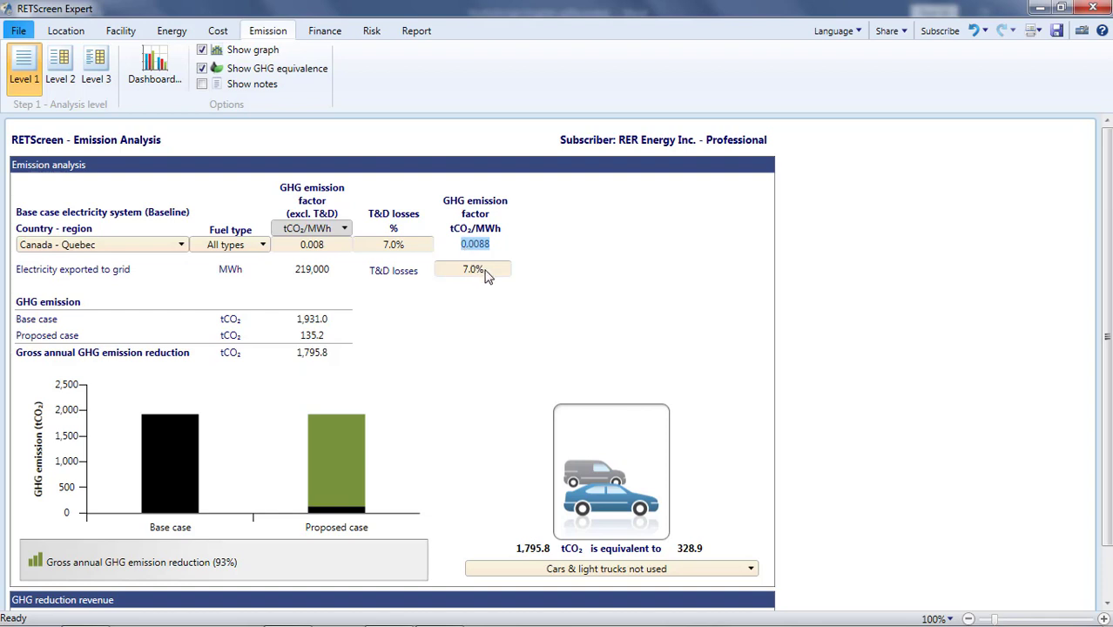
{"action": "left_click", "coordinate": [485, 270]}
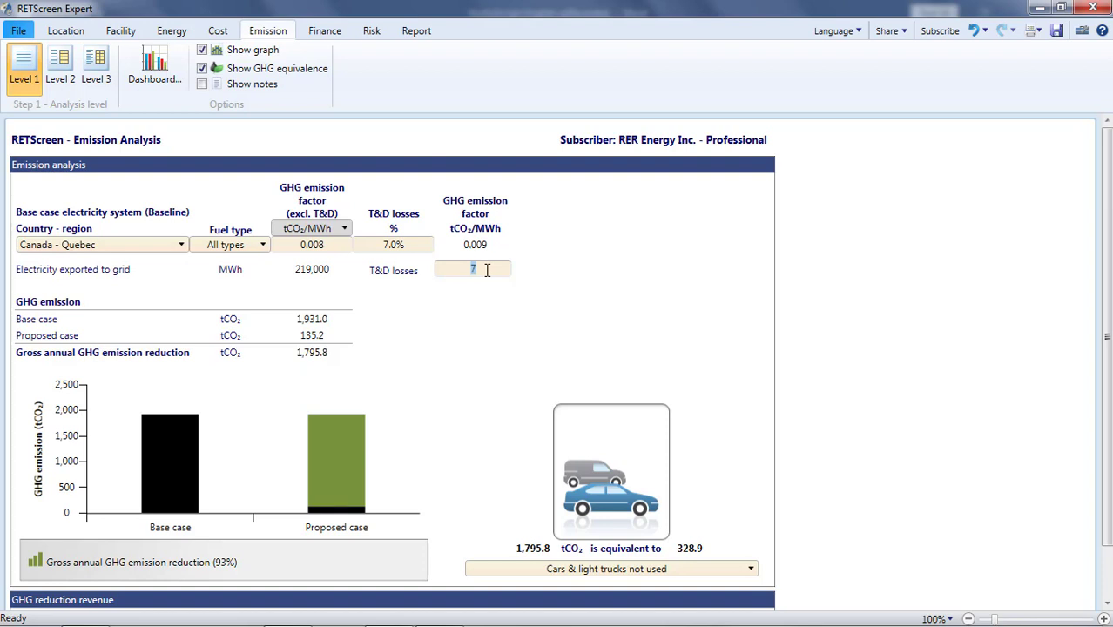
{"action": "key", "text": "Return"}
{"action": "left_click", "coordinate": [324, 322]}
{"action": "left_click", "coordinate": [321, 338]}
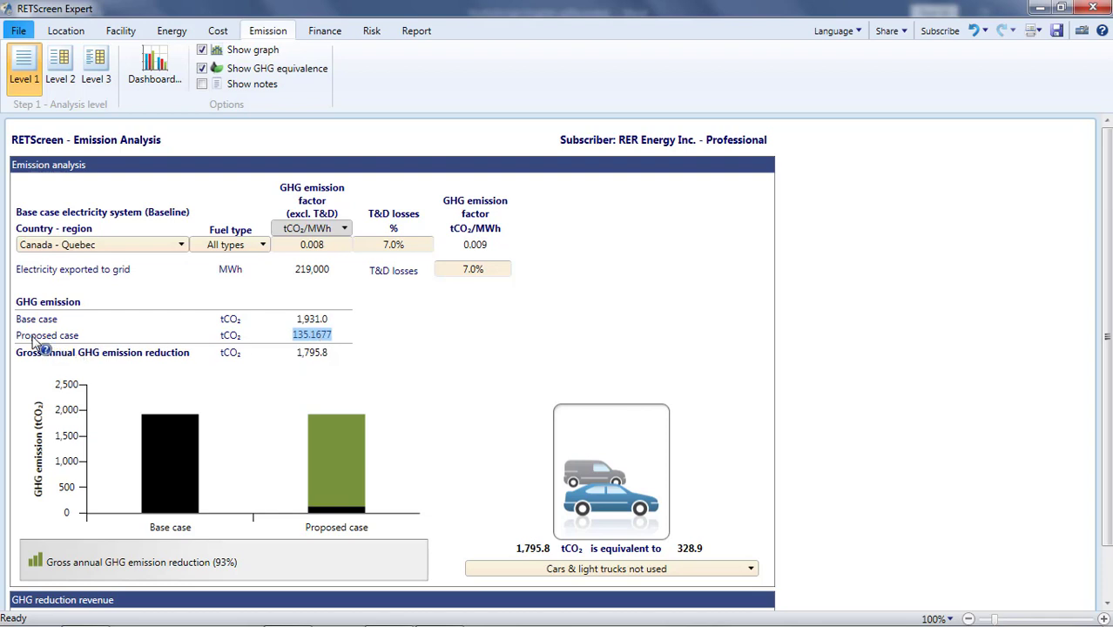
{"action": "left_click", "coordinate": [324, 320]}
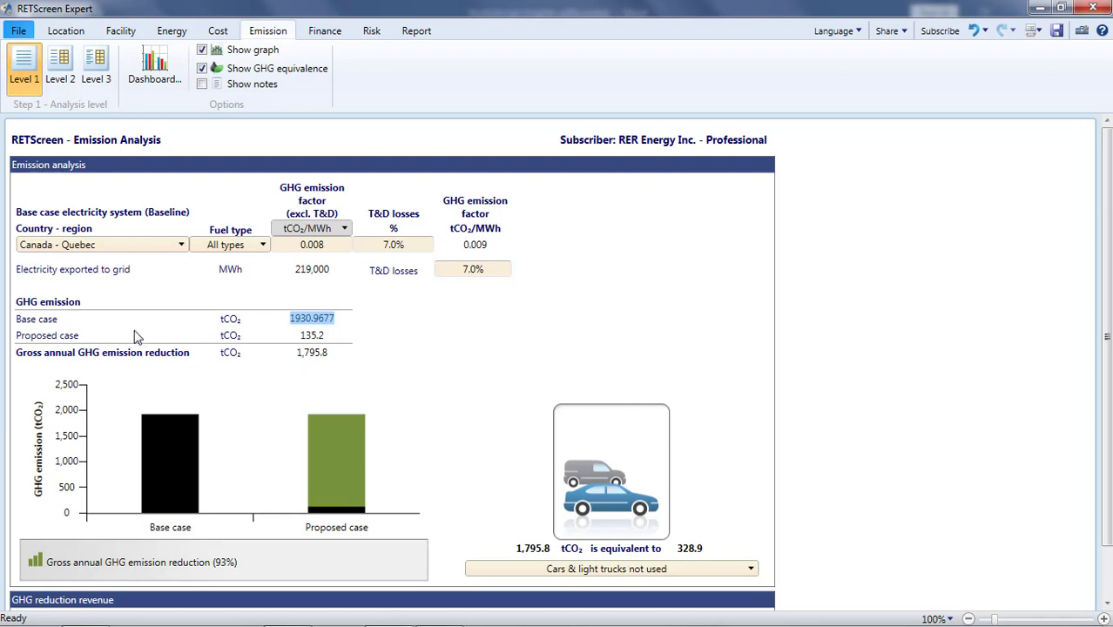
{"action": "left_click", "coordinate": [320, 354]}
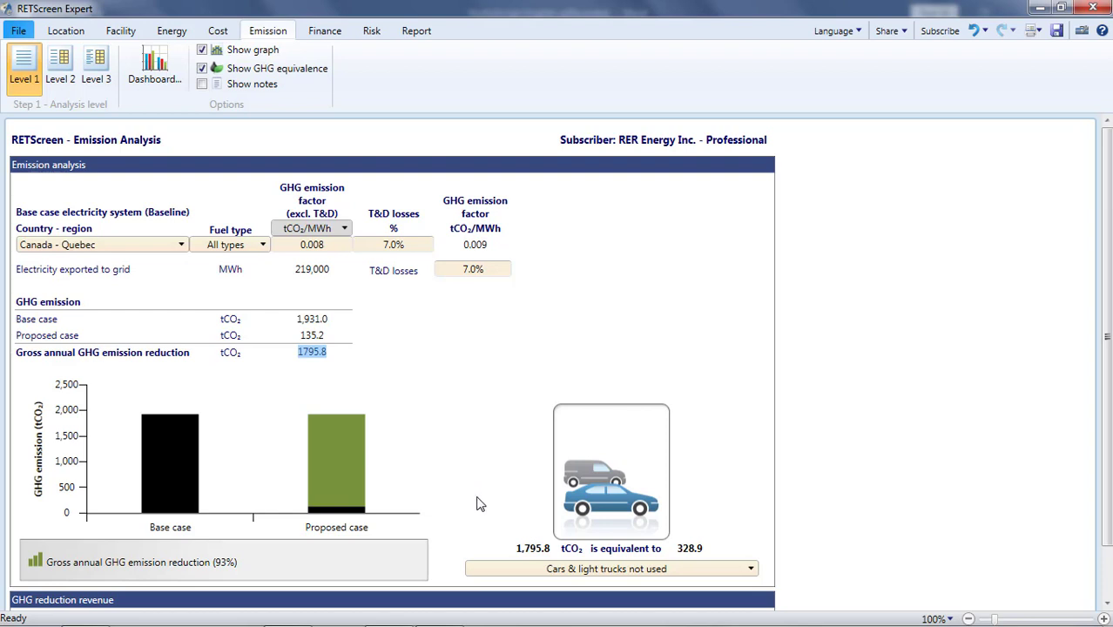
Step: Try a GHG reduction credit rate of 30 $/tCO₂
{"action": "scroll", "coordinate": [477, 504], "scroll_direction": "down", "scroll_amount": 1}
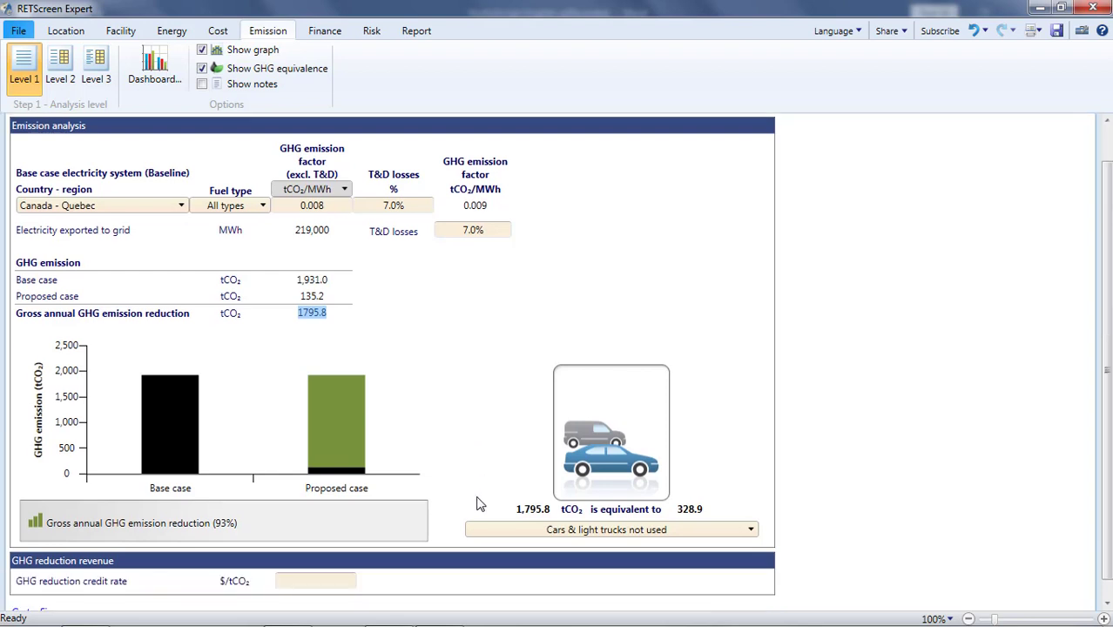
{"action": "left_click", "coordinate": [318, 579]}
{"action": "type", "text": "30"}
{"action": "key", "text": "Return"}
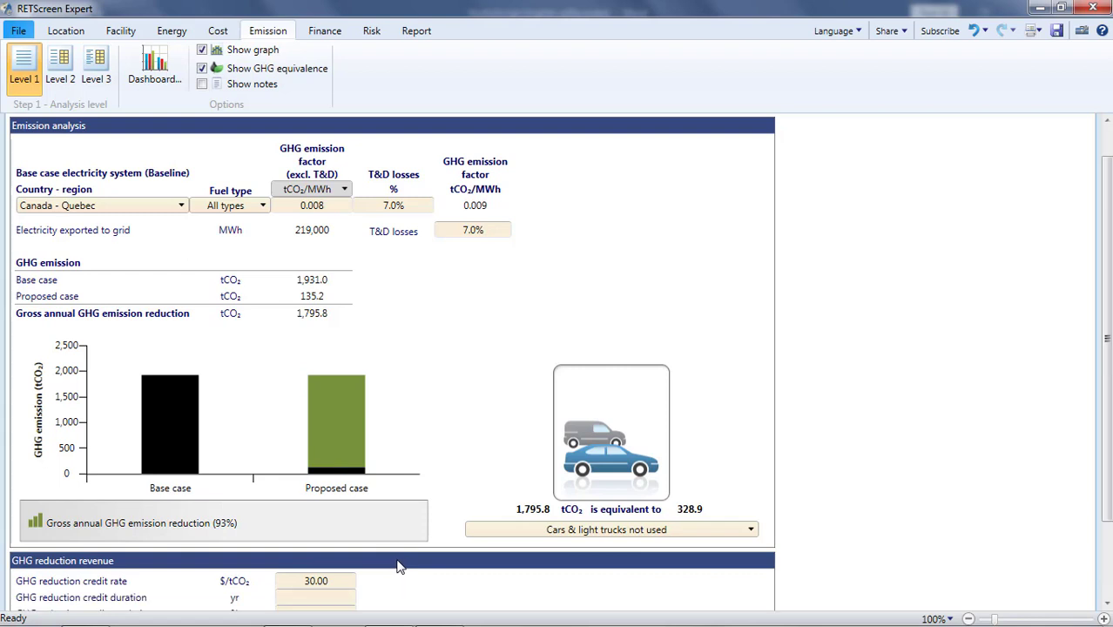
Step: Clear the GHG reduction credit rate back to blank and go to the Financial Analysis
{"action": "scroll", "coordinate": [397, 566], "scroll_direction": "down", "scroll_amount": 3}
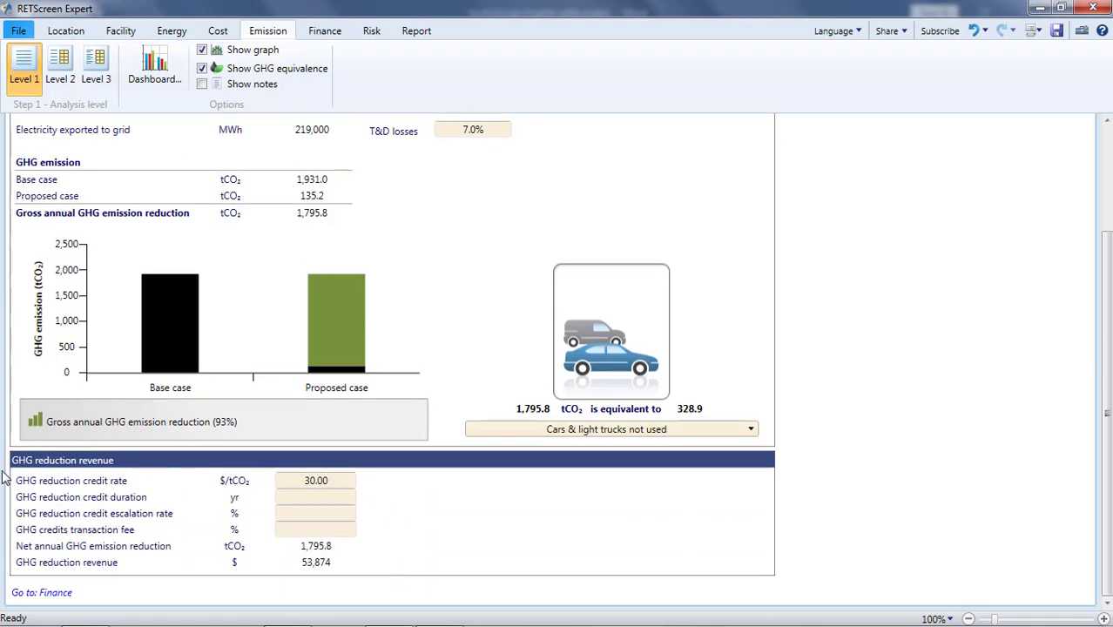
{"action": "left_click", "coordinate": [333, 480]}
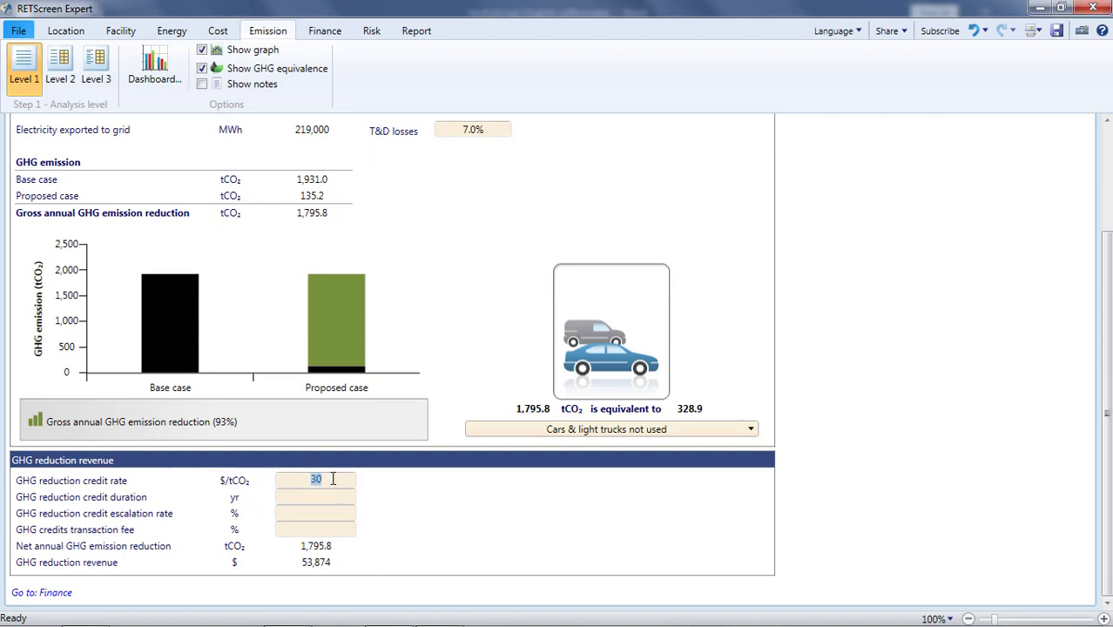
{"action": "type", "text": "0"}
{"action": "key", "text": "BackSpace"}
{"action": "left_click", "coordinate": [397, 494]}
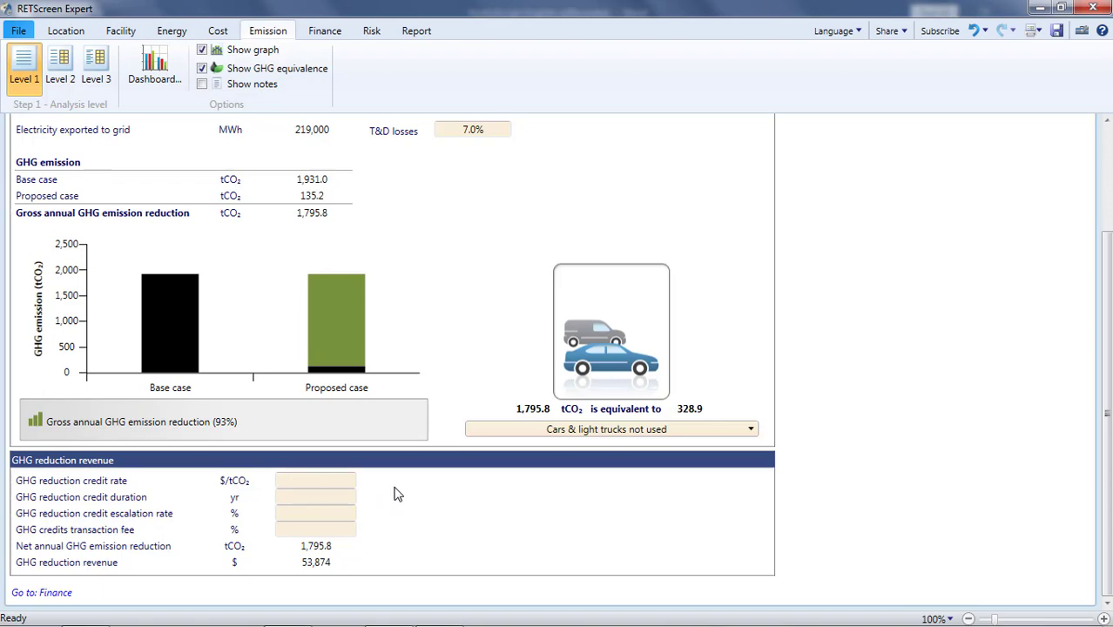
{"action": "scroll", "coordinate": [396, 494], "scroll_direction": "up", "scroll_amount": 2}
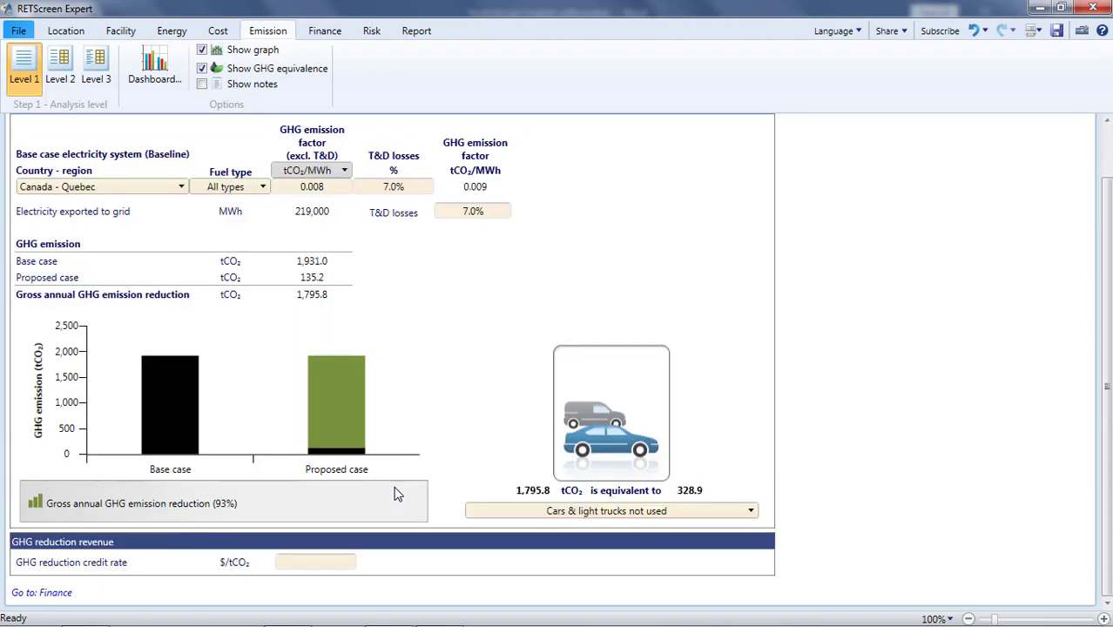
{"action": "left_click", "coordinate": [334, 39]}
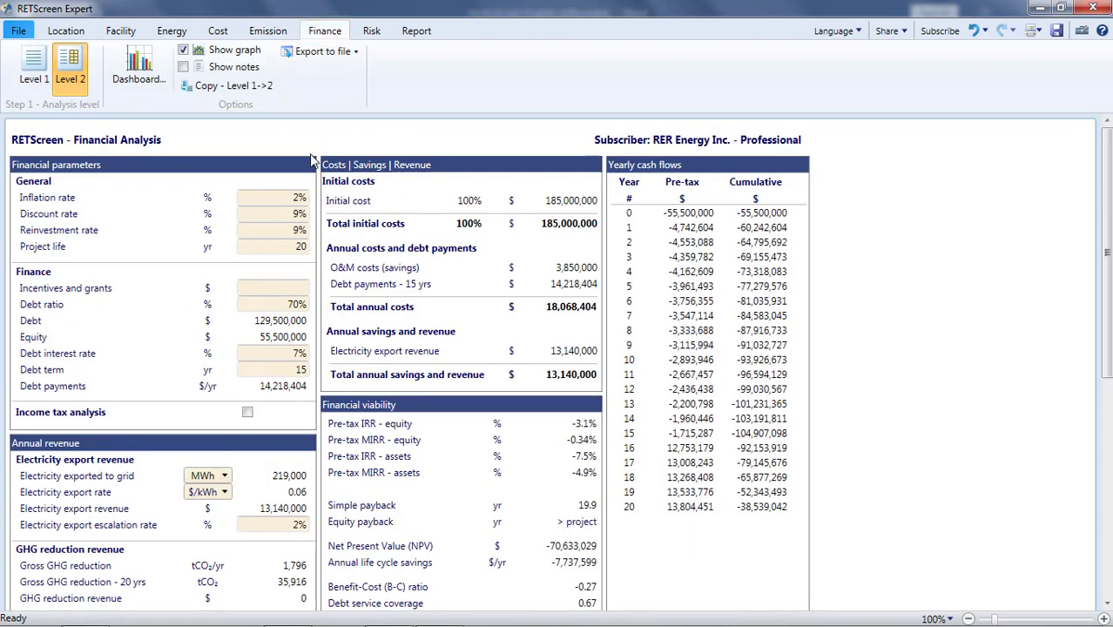
Step: Enter project life 30 years, debt term 20 years, 2.5% export escalation and 5% debt interest
{"action": "scroll", "coordinate": [309, 166], "scroll_direction": "down", "scroll_amount": 1}
{"action": "scroll", "coordinate": [309, 165], "scroll_direction": "down", "scroll_amount": 2}
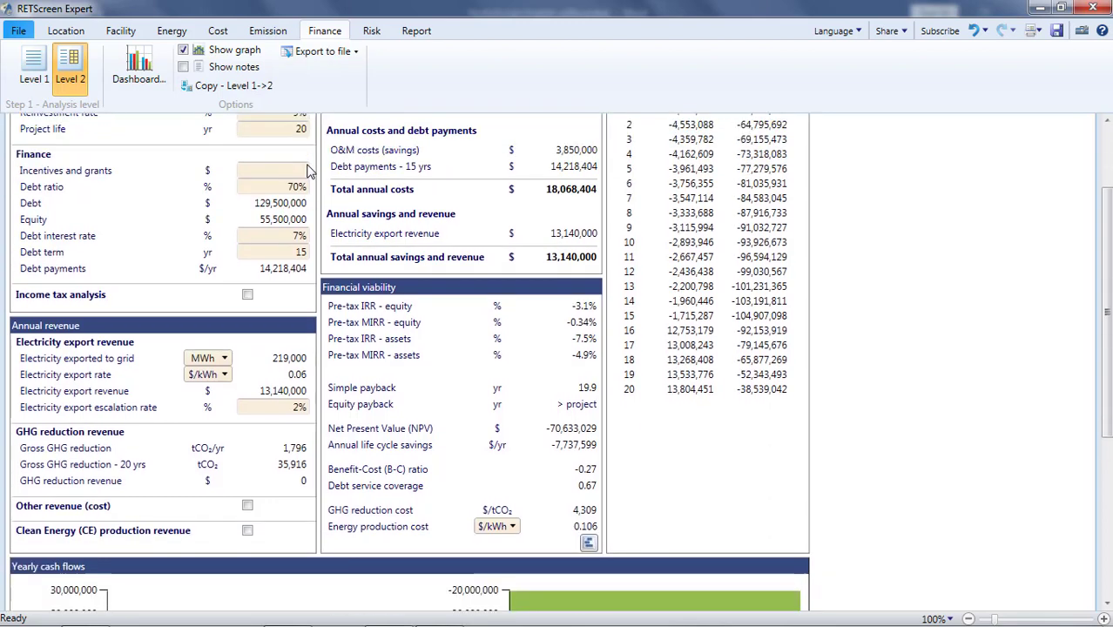
{"action": "scroll", "coordinate": [310, 166], "scroll_direction": "up", "scroll_amount": 3}
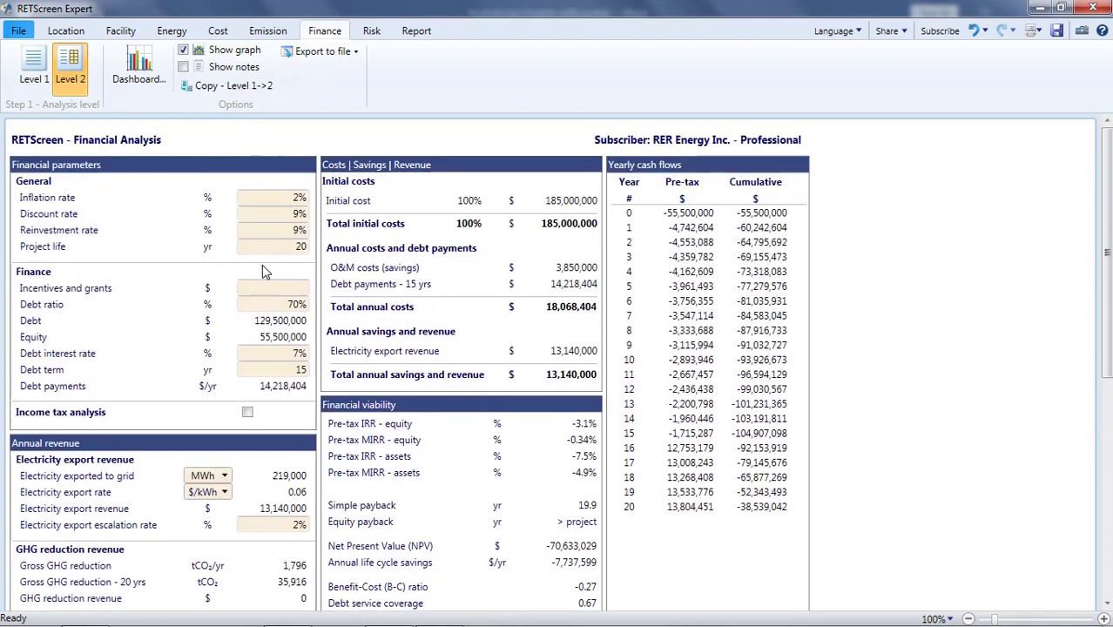
{"action": "left_click", "coordinate": [297, 249]}
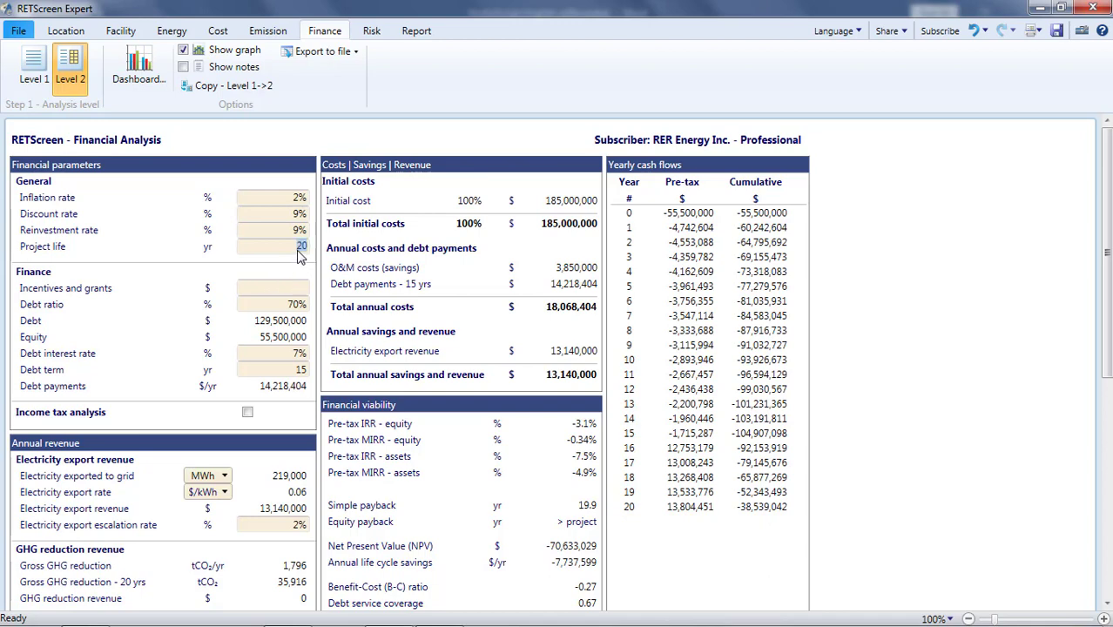
{"action": "type", "text": "30"}
{"action": "left_click", "coordinate": [299, 367]}
{"action": "type", "text": "20"}
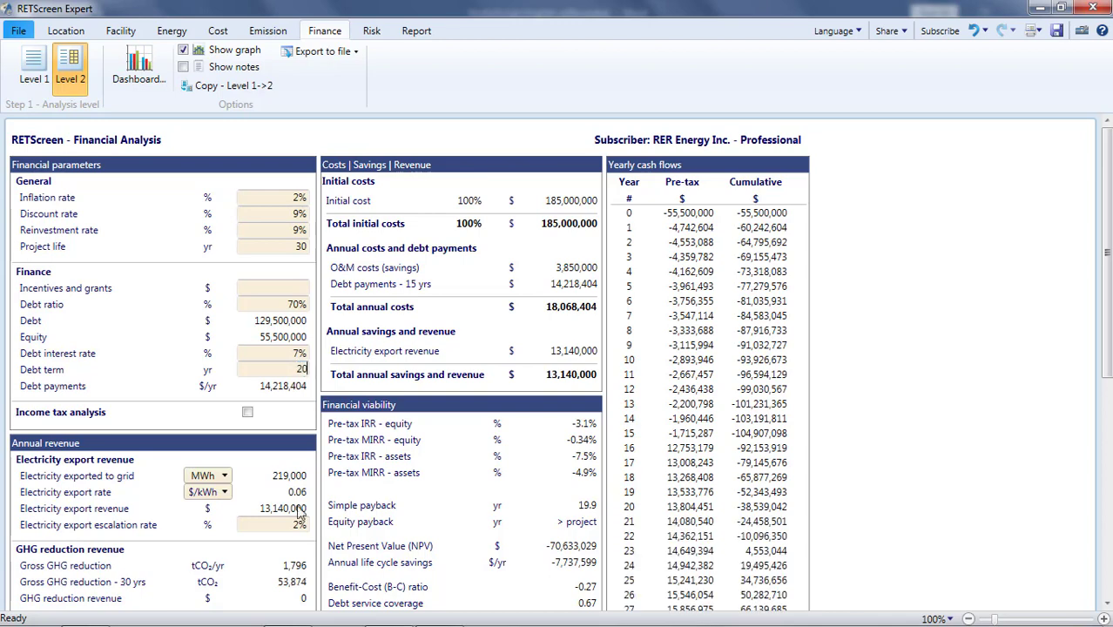
{"action": "left_click", "coordinate": [303, 523]}
{"action": "type", "text": "2.5"}
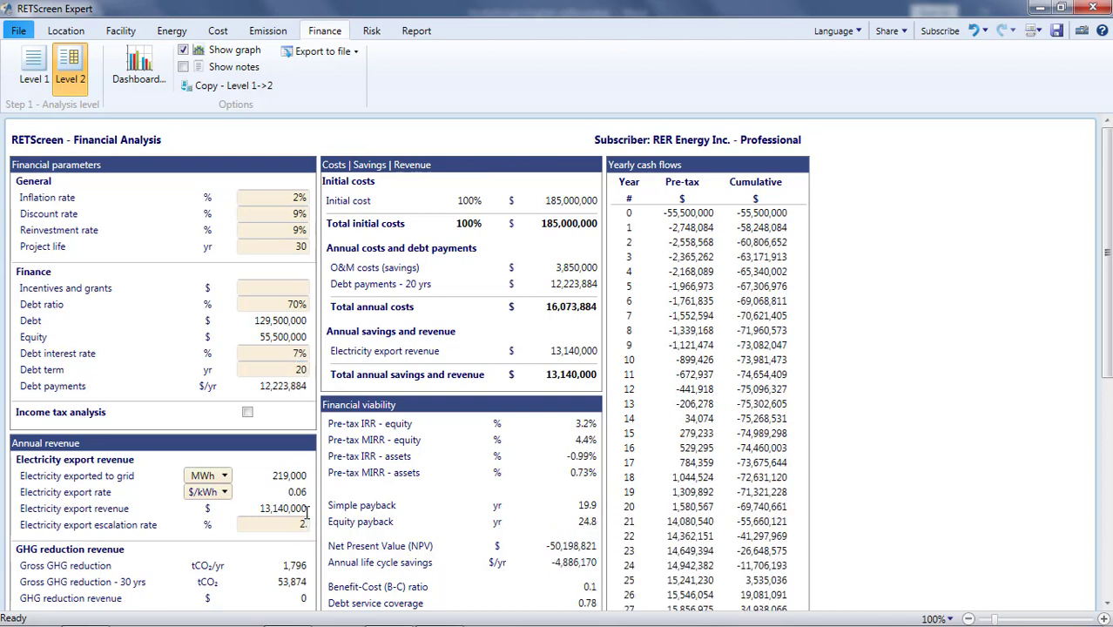
{"action": "left_click", "coordinate": [299, 354]}
{"action": "type", "text": "5"}
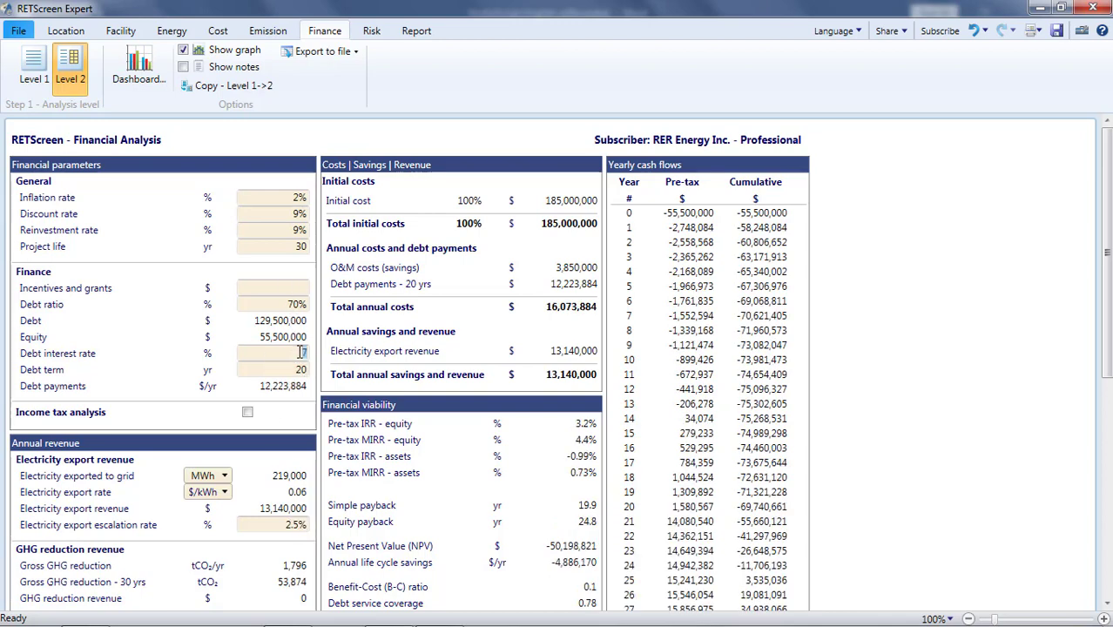
{"action": "key", "text": "Return"}
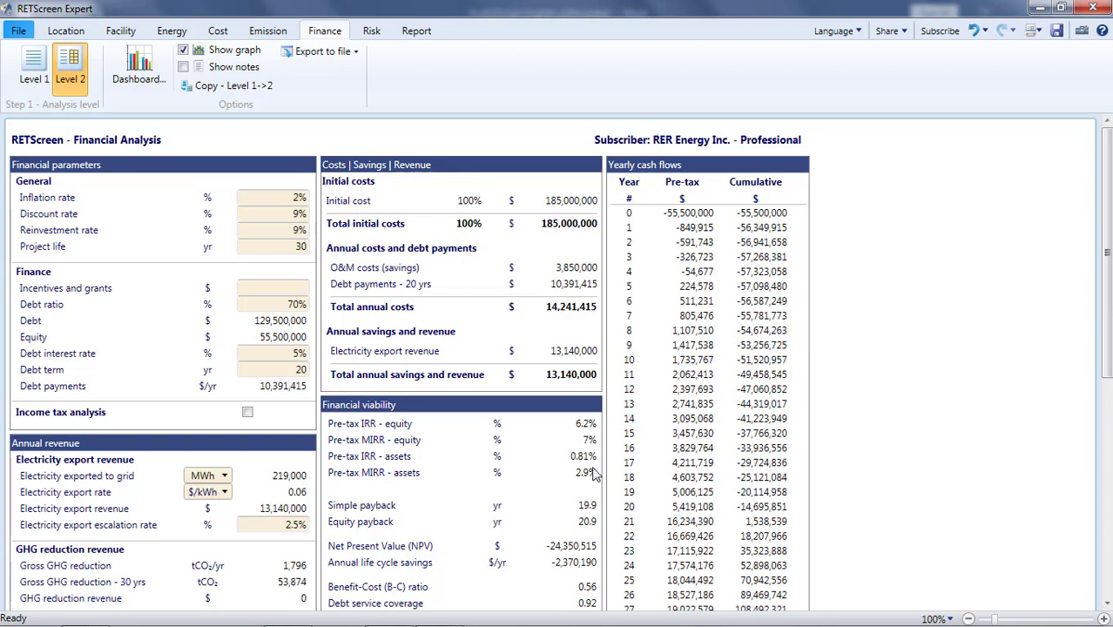
Step: Review the financial results (NPV -24,350,515 $) and return to the Home start page
{"action": "scroll", "coordinate": [596, 488], "scroll_direction": "down", "scroll_amount": 2}
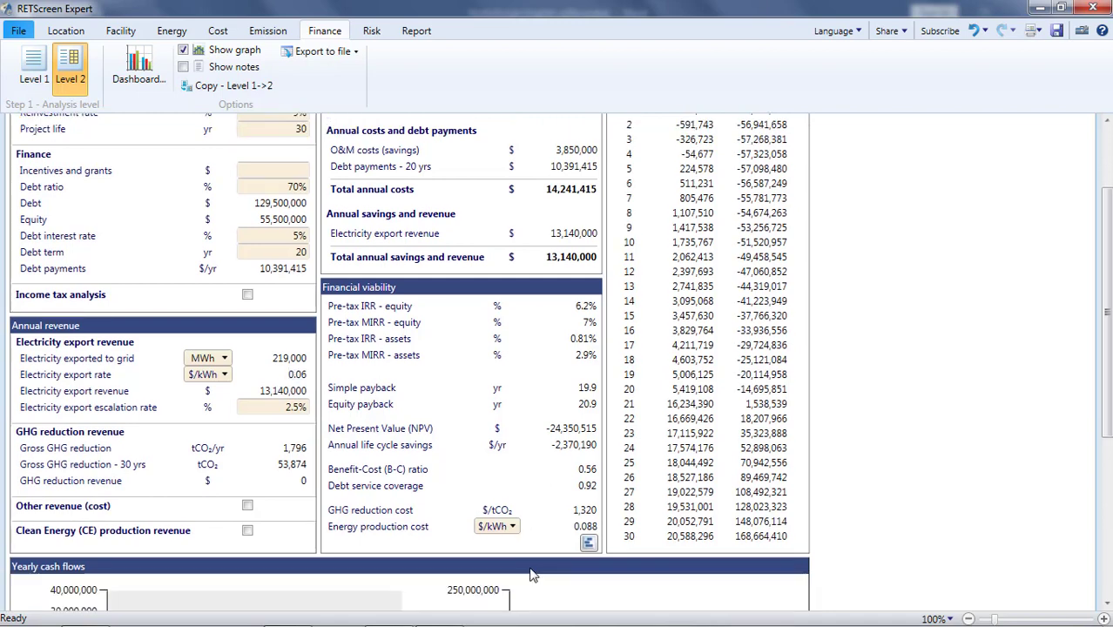
{"action": "scroll", "coordinate": [531, 575], "scroll_direction": "down", "scroll_amount": 5}
{"action": "scroll", "coordinate": [534, 570], "scroll_direction": "down", "scroll_amount": 4}
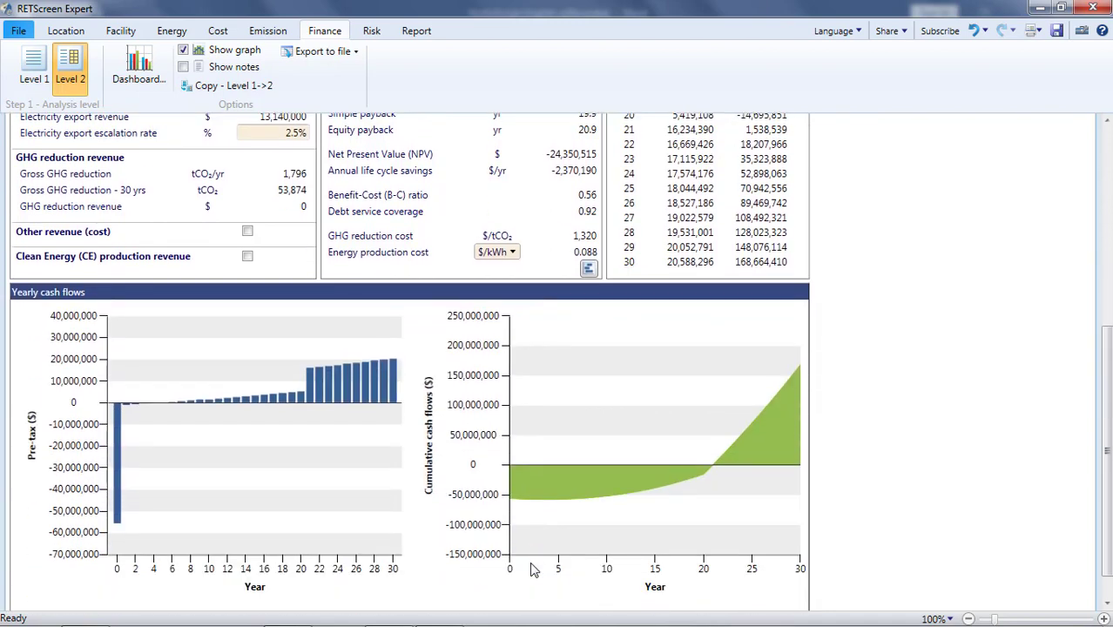
{"action": "scroll", "coordinate": [534, 571], "scroll_direction": "up", "scroll_amount": 9}
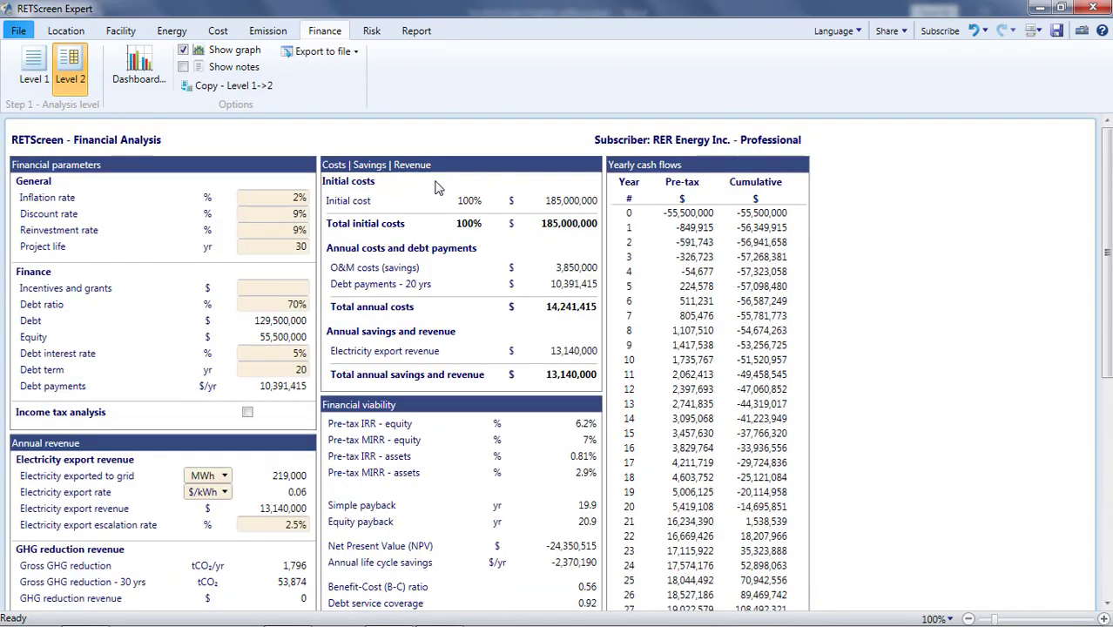
{"action": "left_click", "coordinate": [22, 32]}
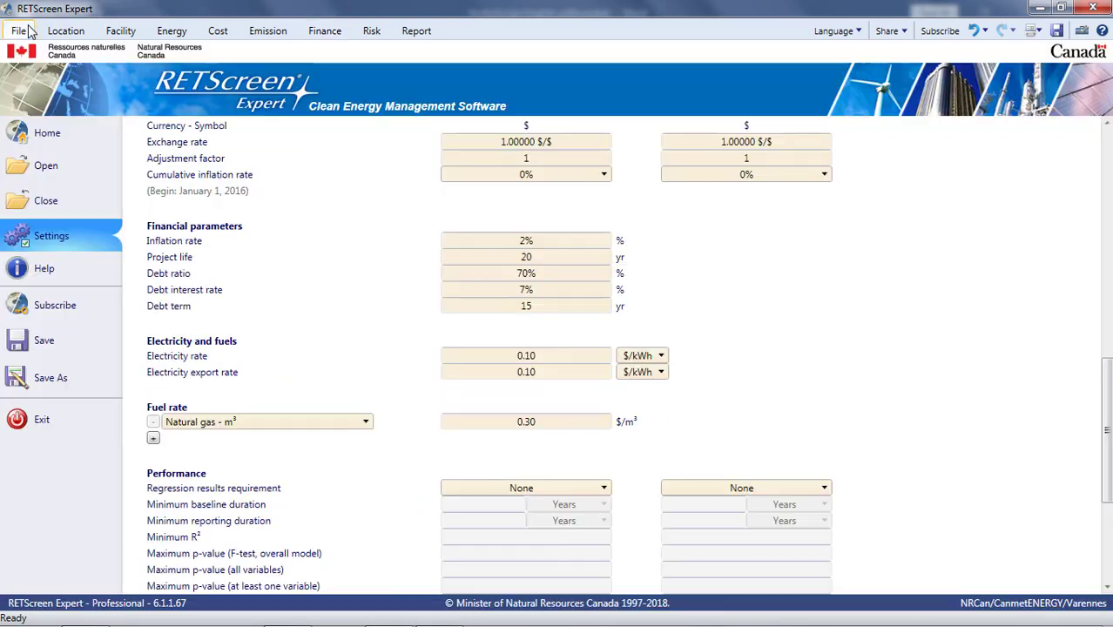
{"action": "left_click", "coordinate": [35, 136]}
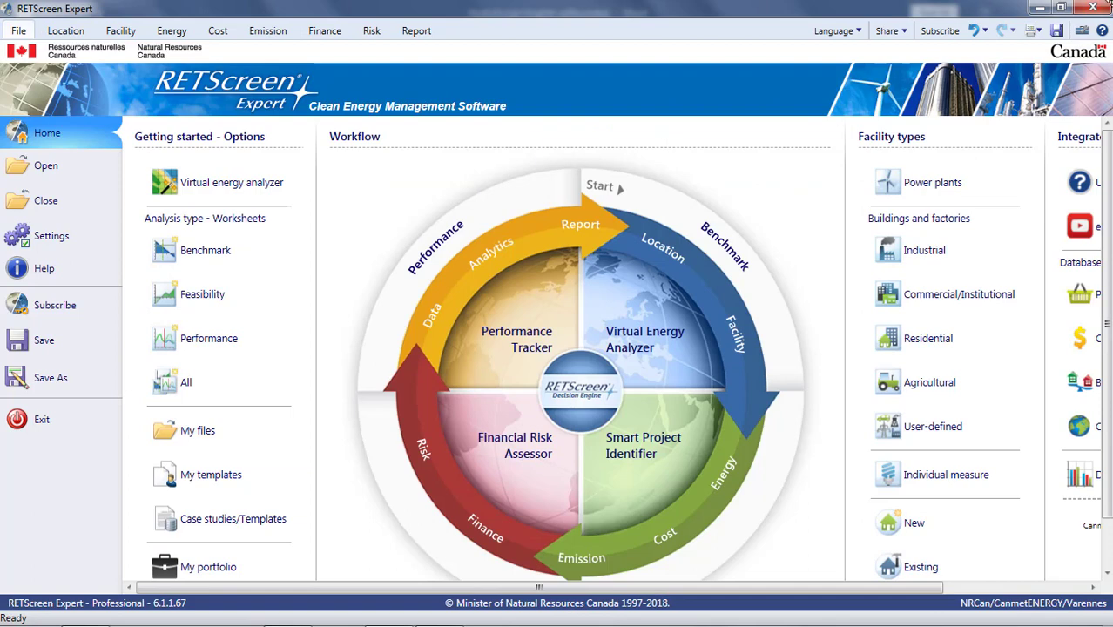